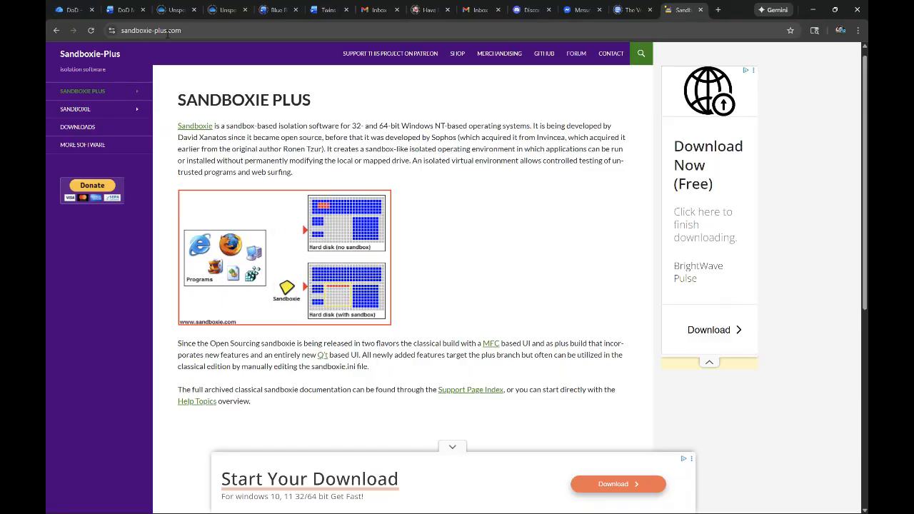
- Download the stable x64 installer Sandboxie-Plus-x64-v1.16.9.exe from the site's downloads page
left_click(140, 32)
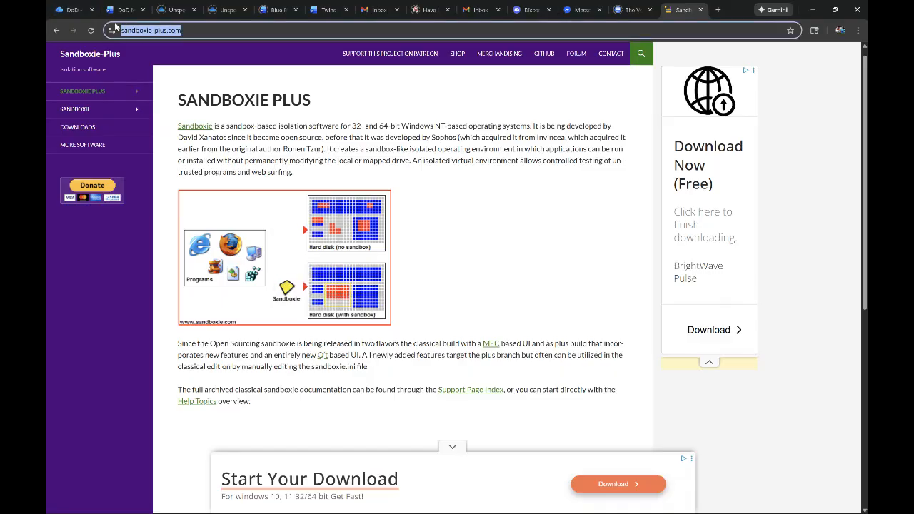
left_click(401, 98)
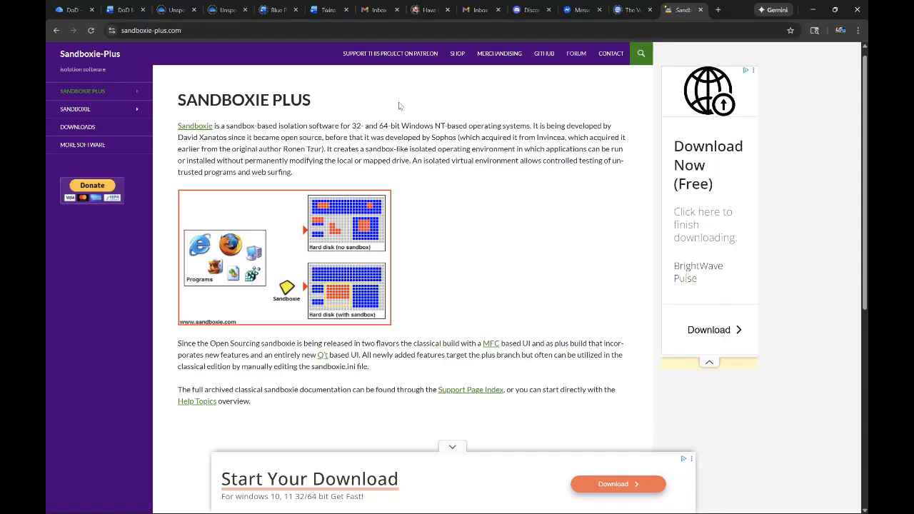
left_click(93, 128)
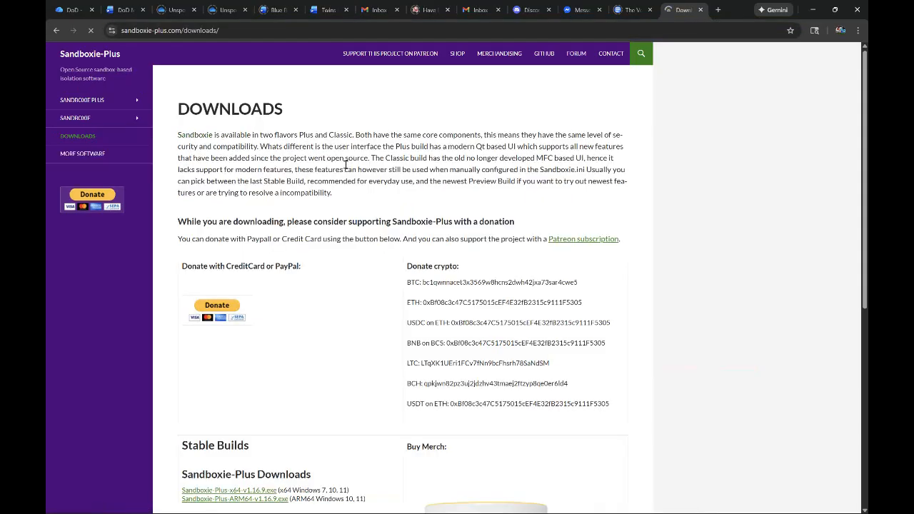
scroll(325, 156, "down", 4)
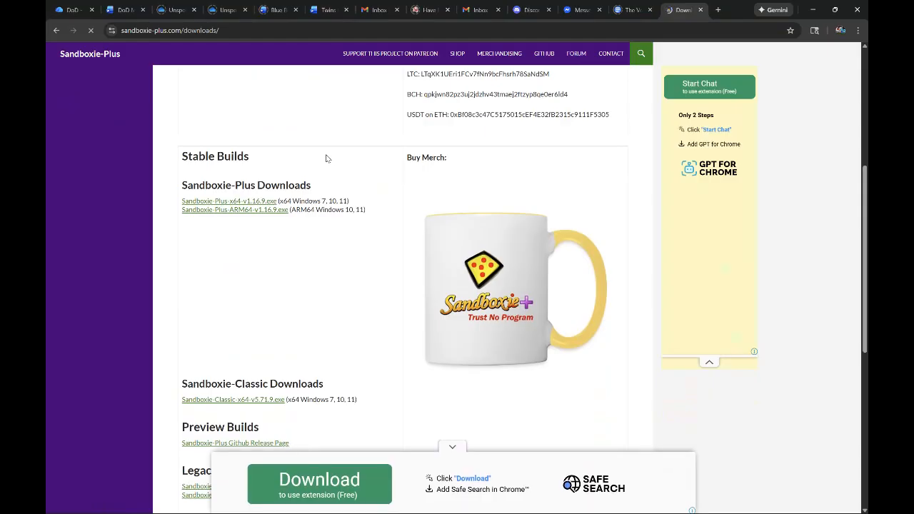
left_click(254, 202)
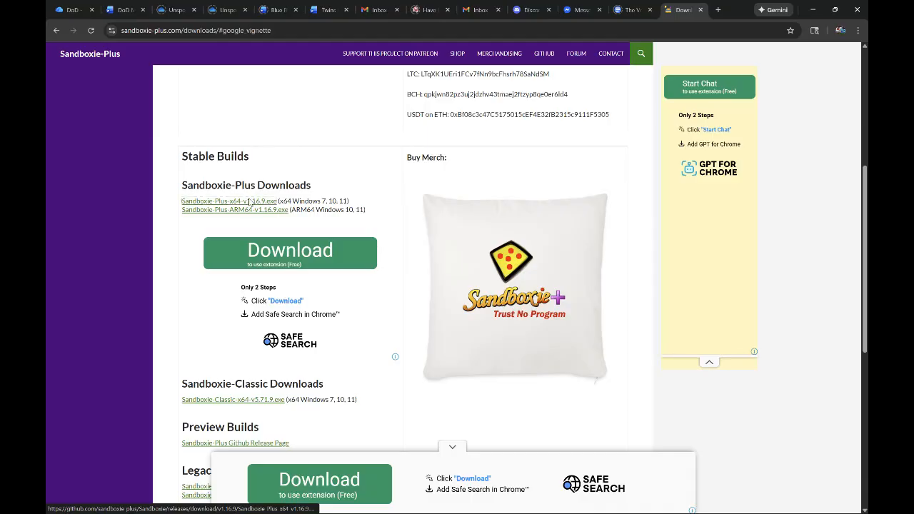
left_click(733, 103)
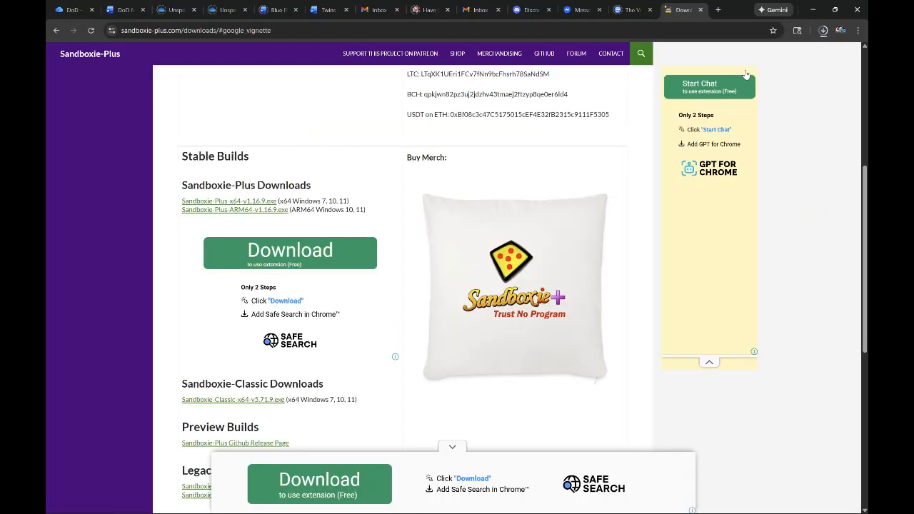
- Launch the downloaded Sandboxie-Plus installer and confirm English as the setup language
left_click(823, 31)
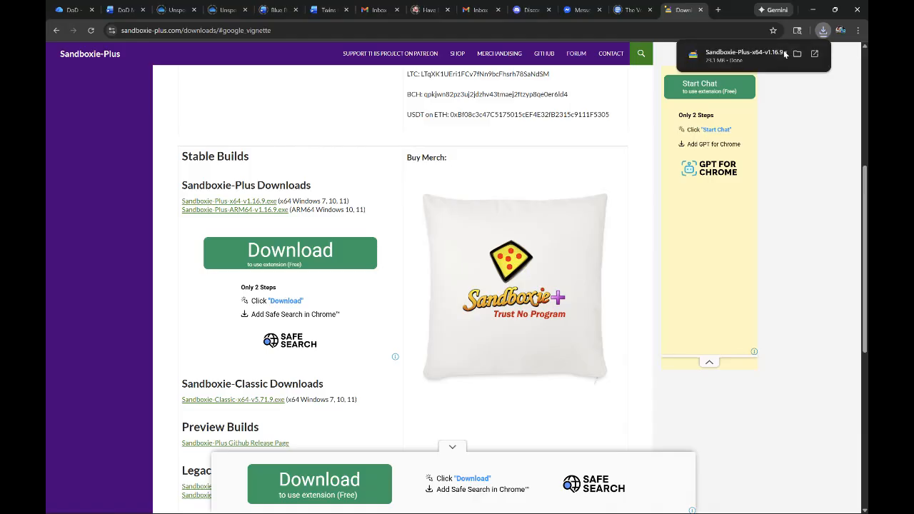
left_click(746, 60)
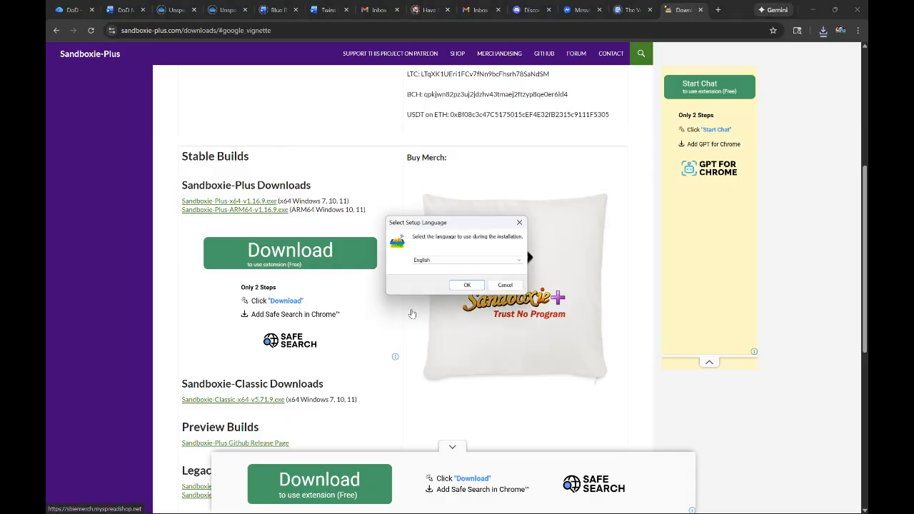
left_click(522, 261)
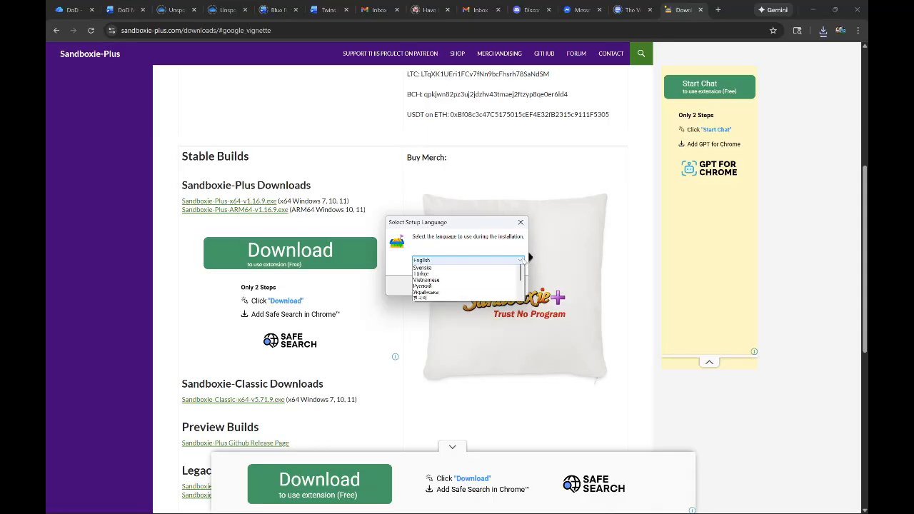
left_click(522, 262)
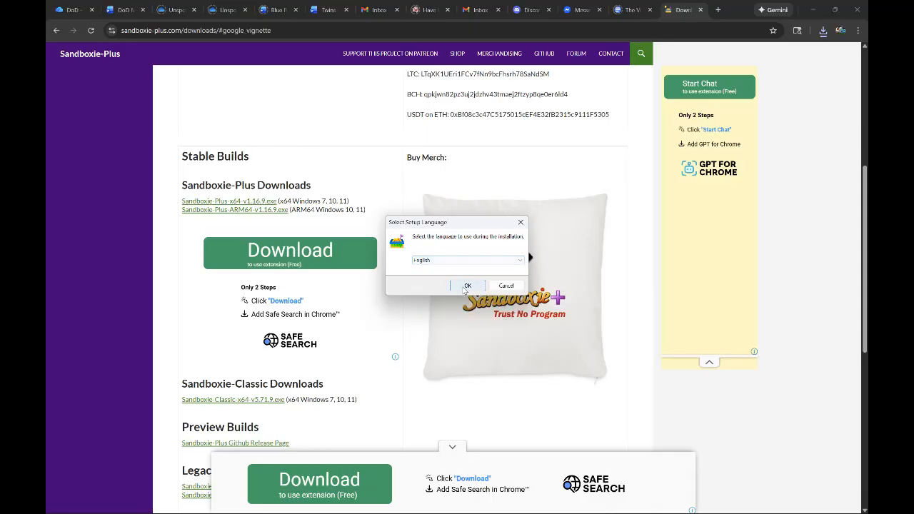
left_click(464, 285)
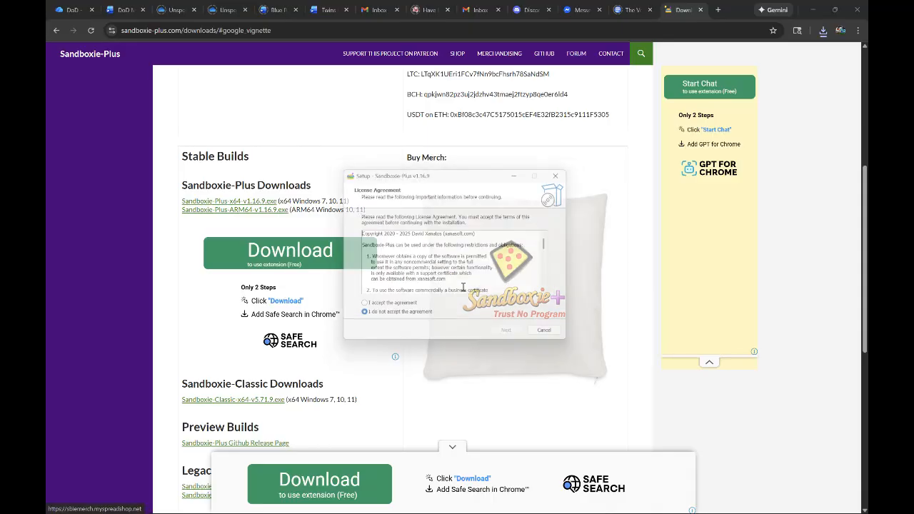
- Accept the licence agreement and install Sandboxie-Plus on this computer in the default folder, with a desktop shortcut and the latest Templates.ini and translations
left_click(408, 309)
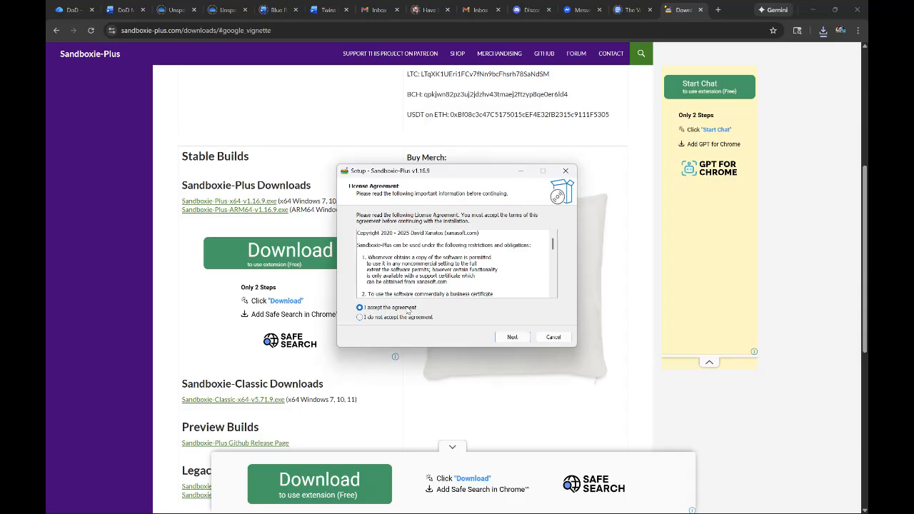
left_click(512, 337)
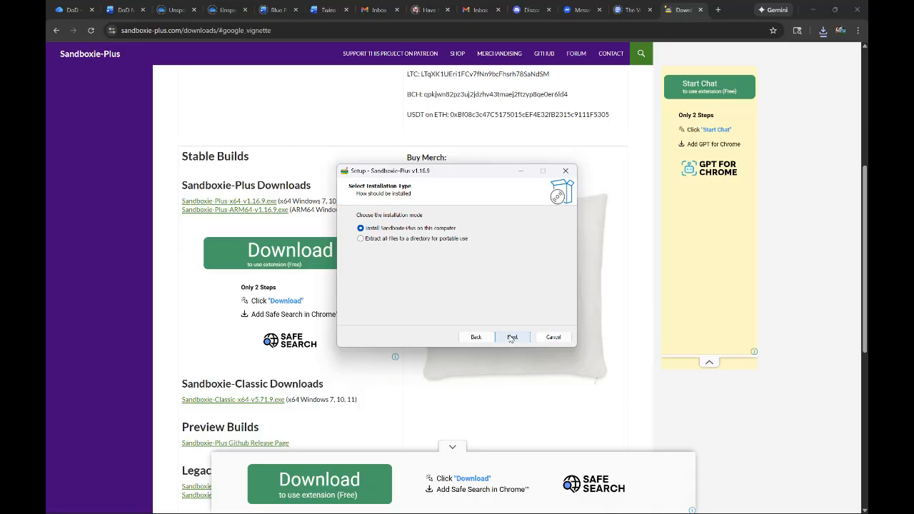
left_click(512, 337)
left_click(512, 337)
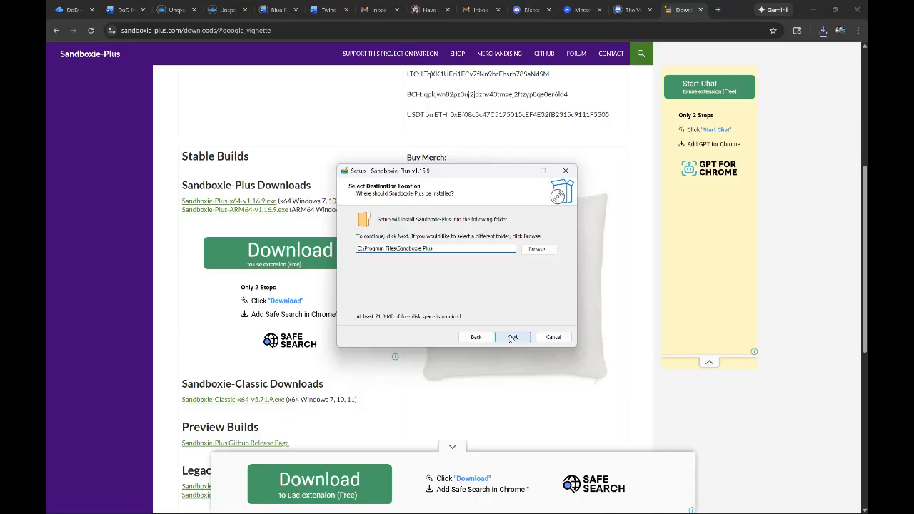
left_click(511, 337)
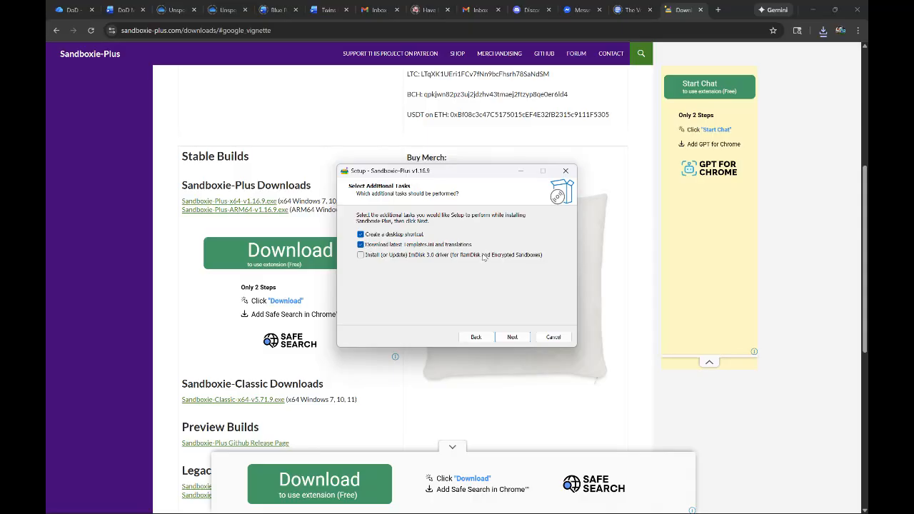
left_click(520, 337)
left_click(521, 338)
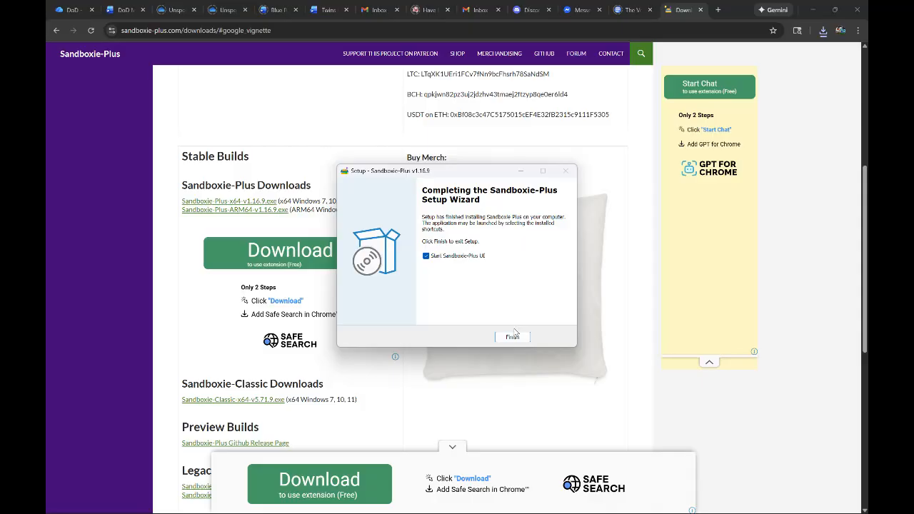
- Finish the setup with the Sandboxie-Plus UI started, and continue past the support reminder to the sandbox list
left_click(511, 337)
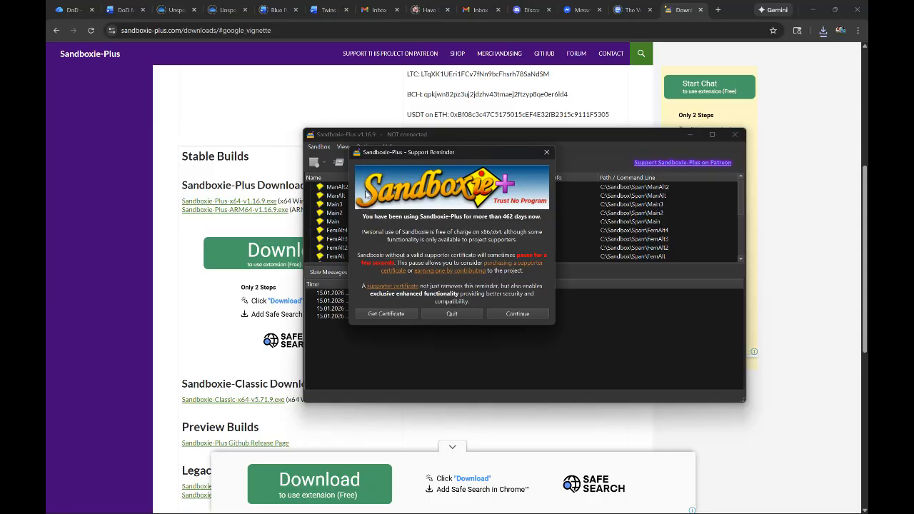
left_click(524, 315)
scroll(405, 212, "up", 5)
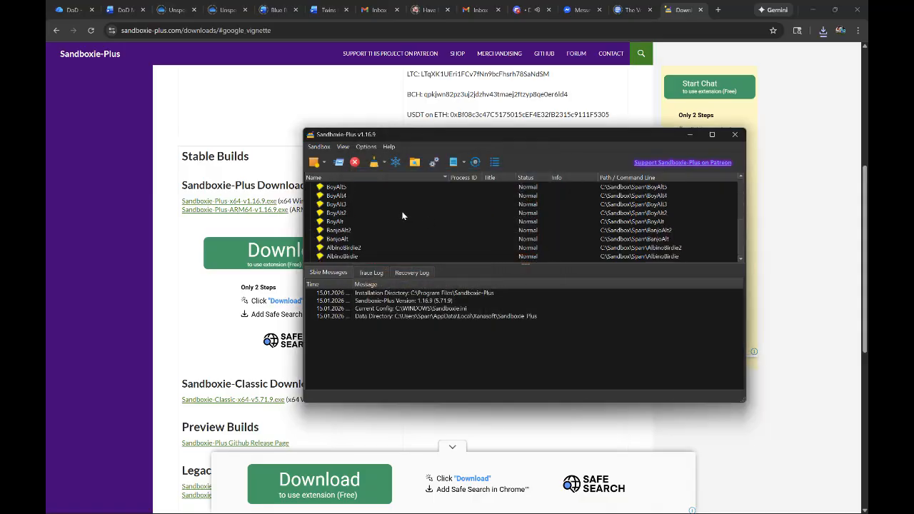
scroll(399, 217, "down", 5)
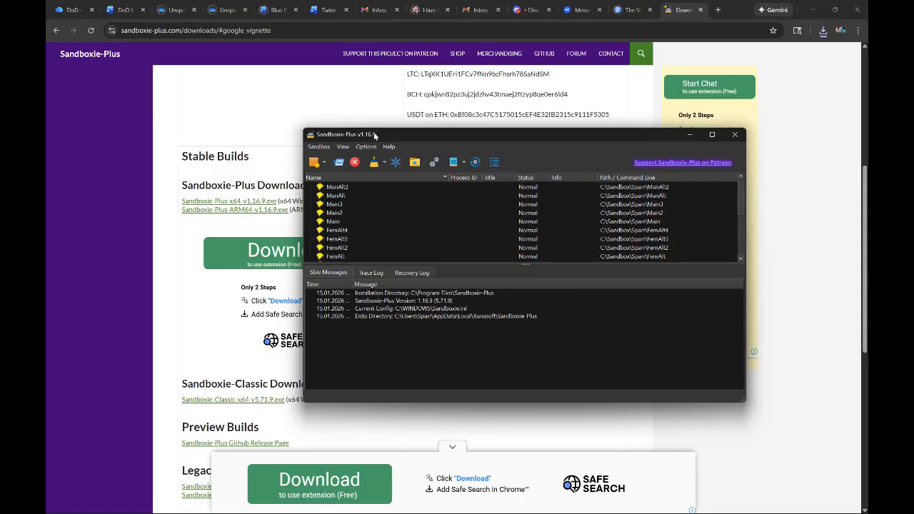
- Search Windows for "sand" to locate the Sandboxie-Plus app, and return to its already open window
key("super")
left_click(344, 503)
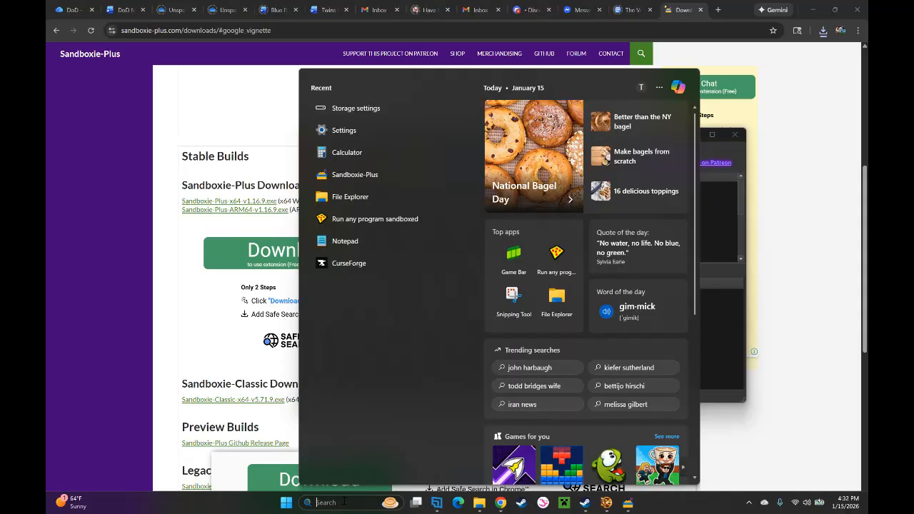
type("sandboxie-Plus")
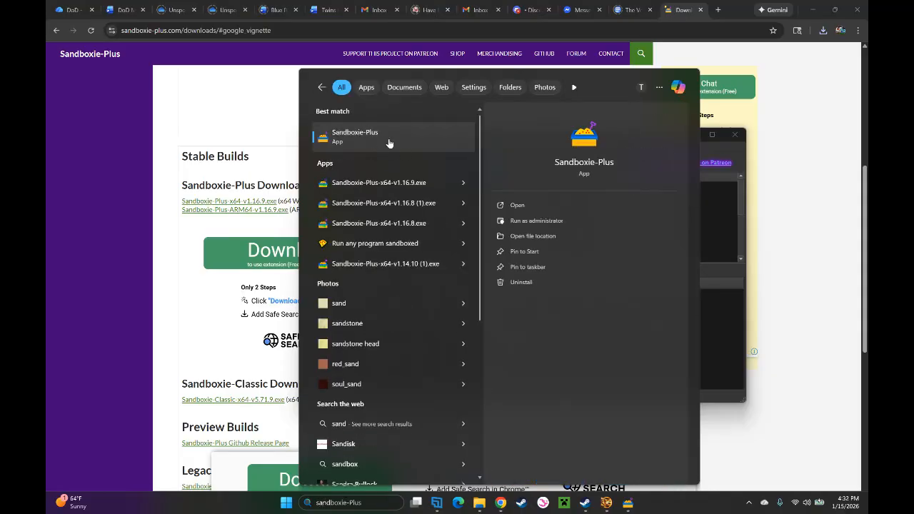
left_click(719, 197)
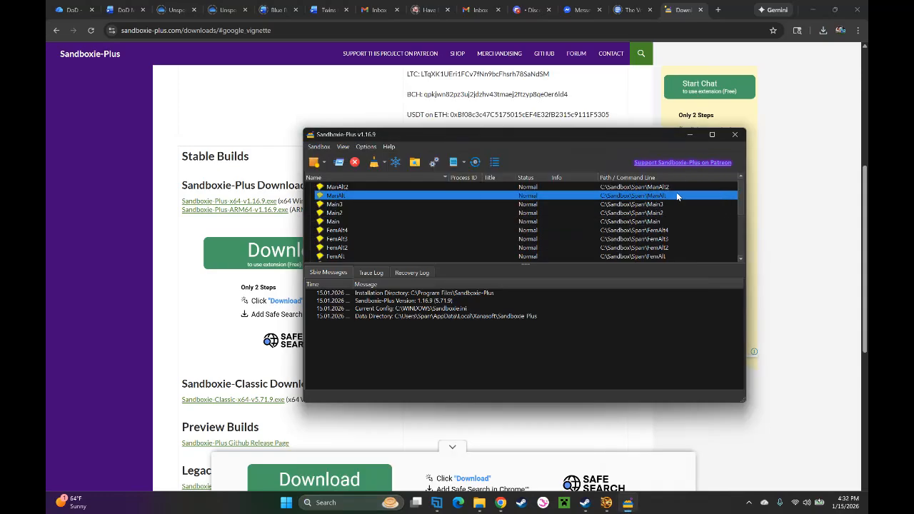
- Create a new Standard Sandbox named "Testing Delete" and acknowledge the virtualization scheme notice
left_click(319, 147)
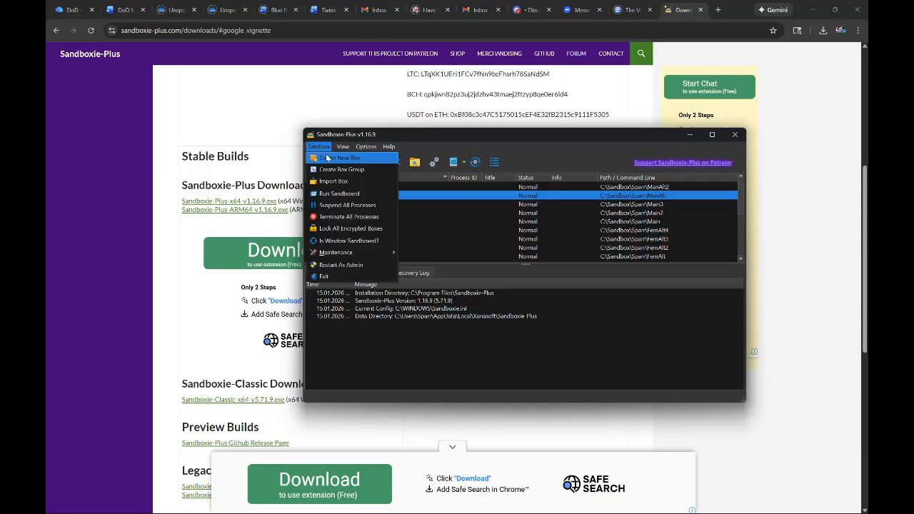
left_click(328, 157)
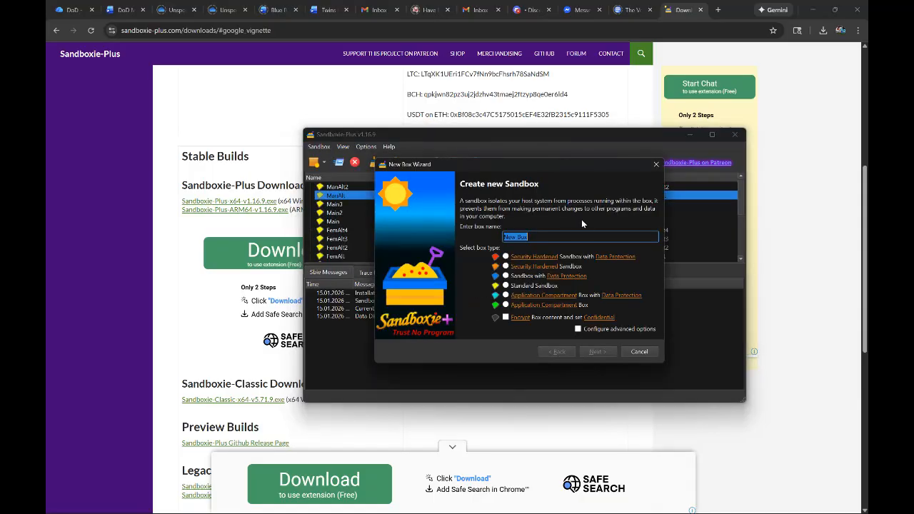
type("Testing Delete")
left_click(505, 286)
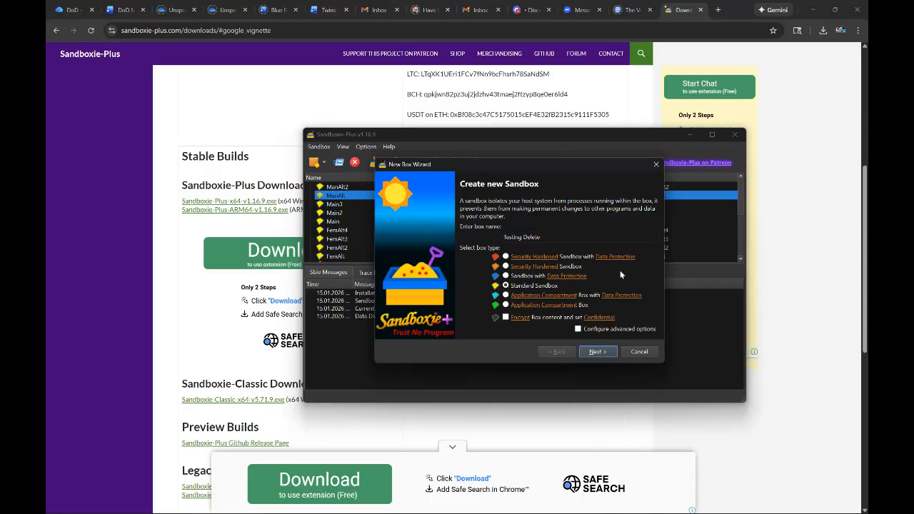
left_click(594, 352)
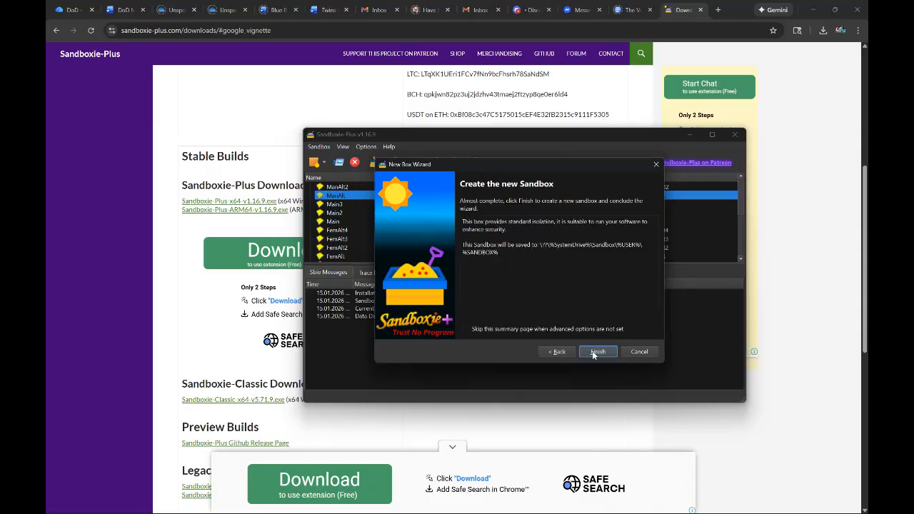
left_click(593, 353)
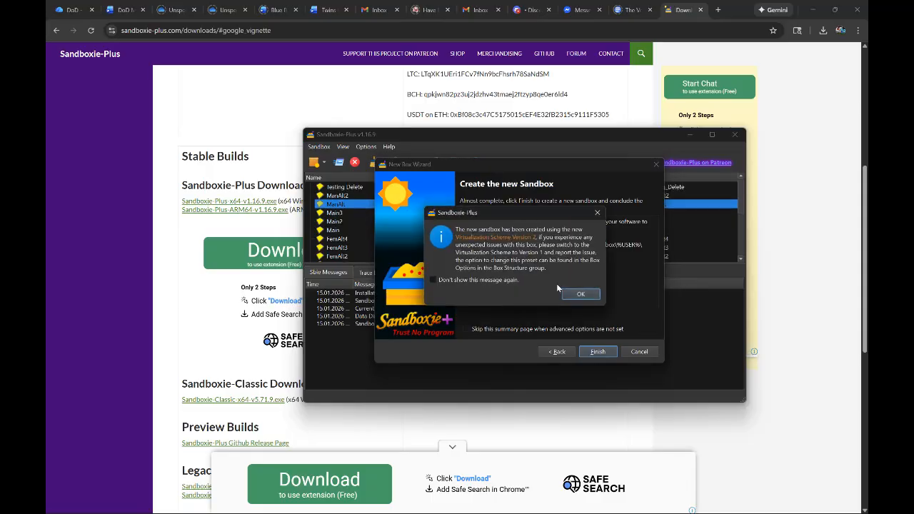
left_click(574, 293)
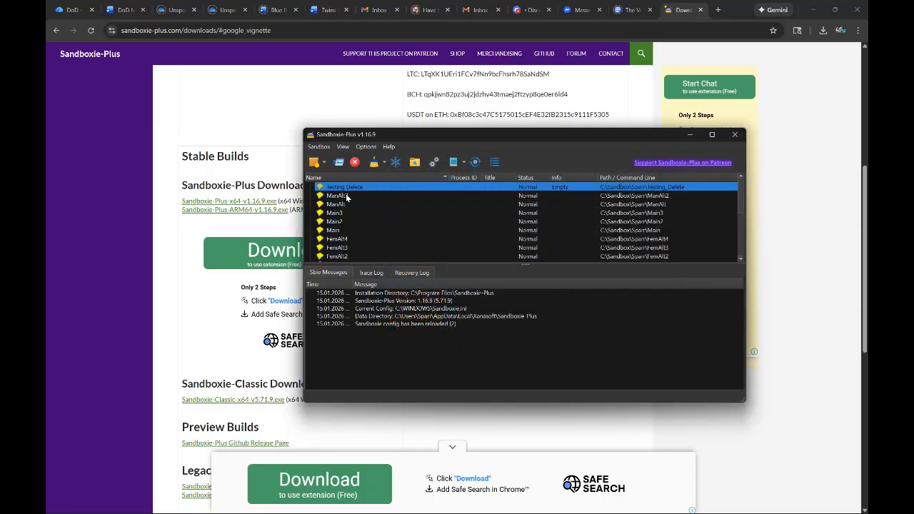
- Open "Run any program sandboxed" for the Testing_Delete box as UAC administrator, and close the program prompt without running anything
mouse_move(343, 189)
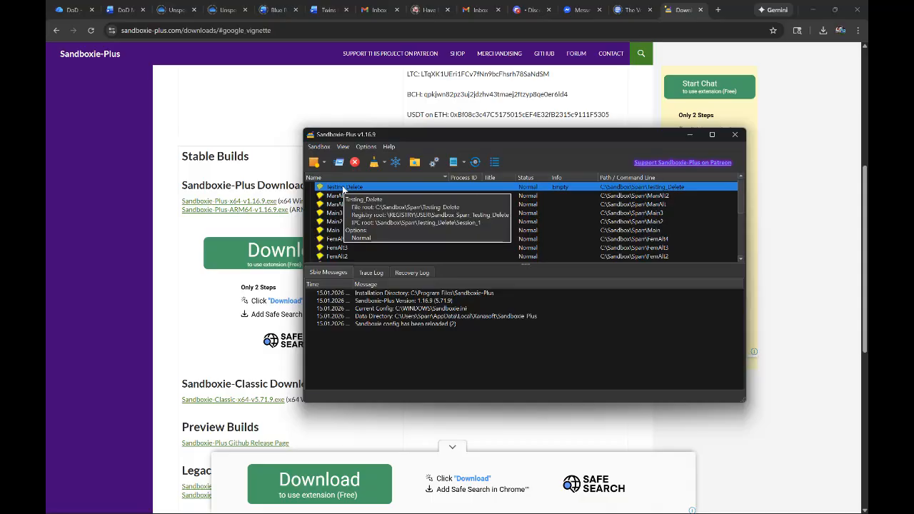
key("super")
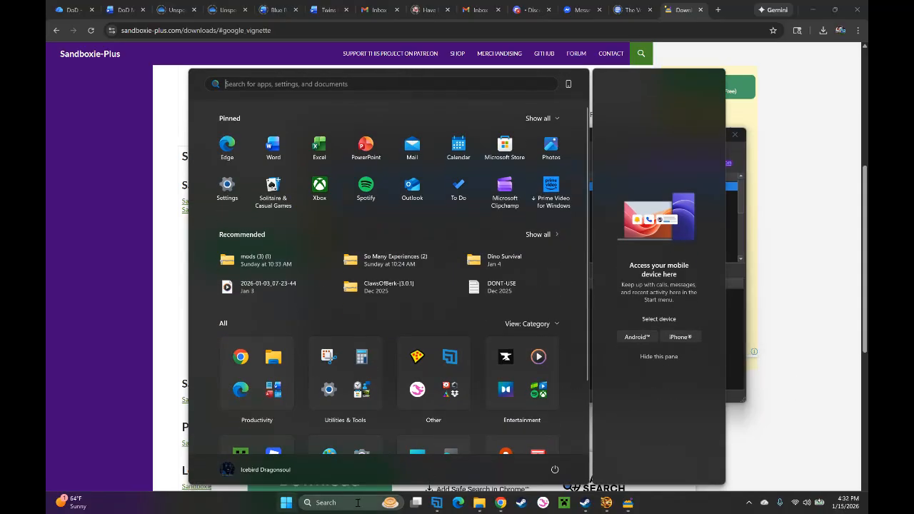
left_click(358, 502)
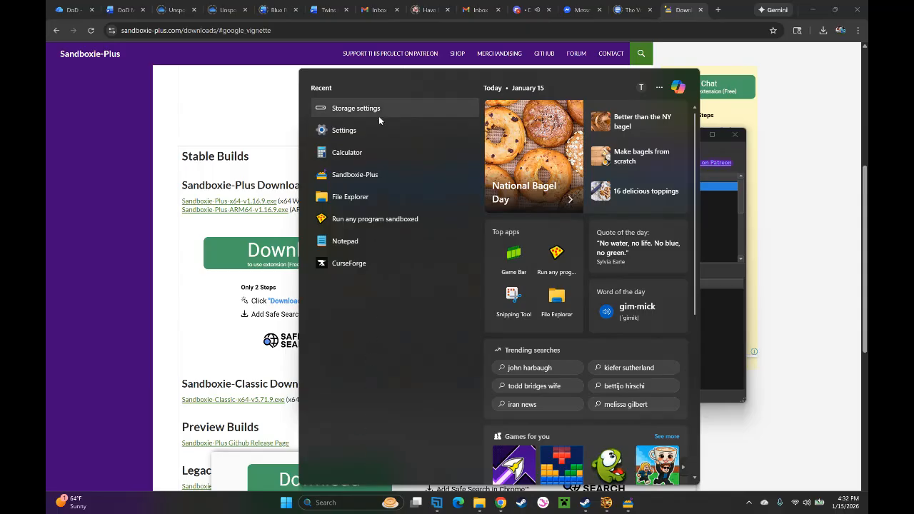
left_click(390, 223)
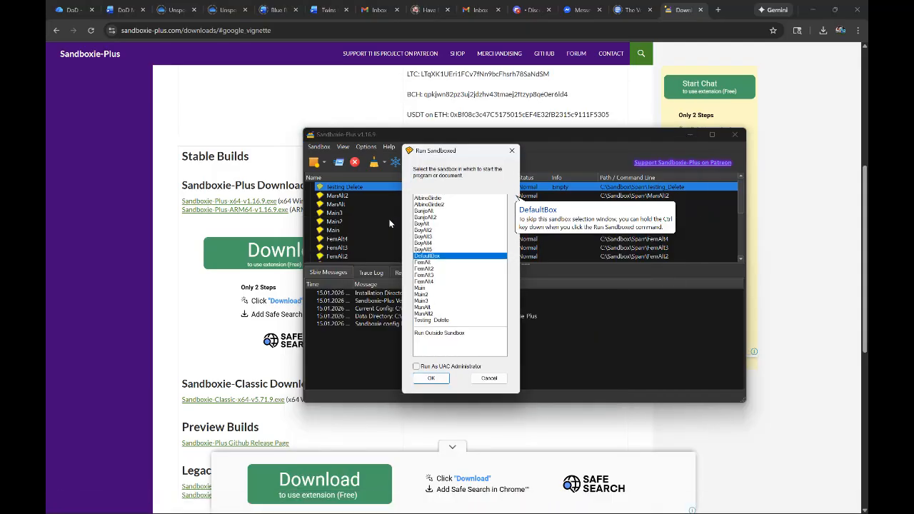
left_click(445, 321)
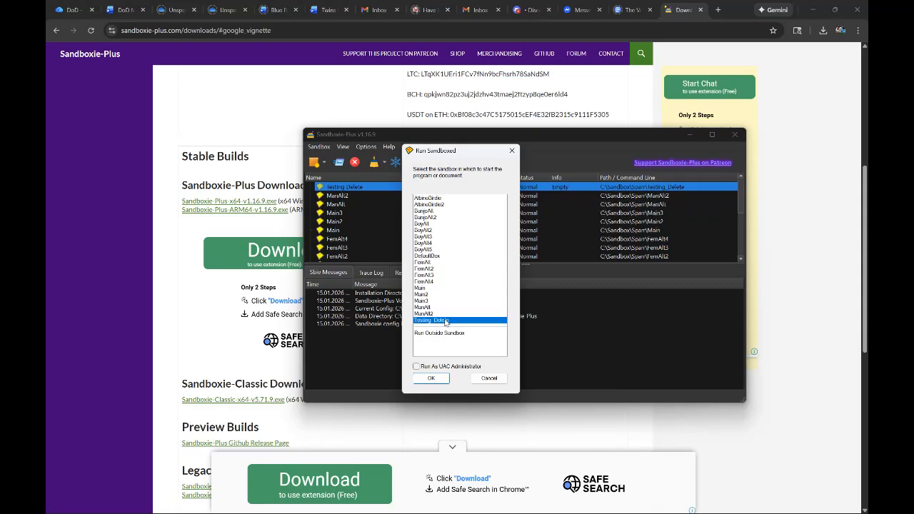
left_click(440, 368)
left_click(432, 379)
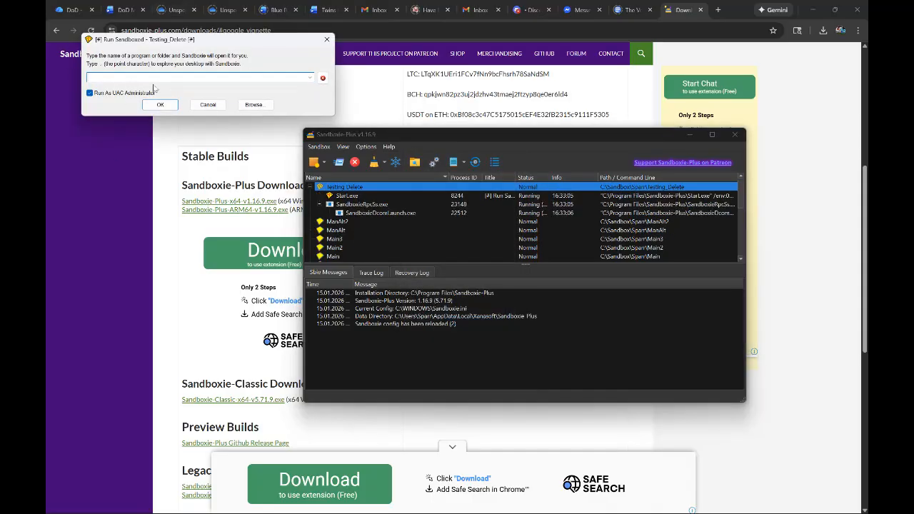
left_click(327, 40)
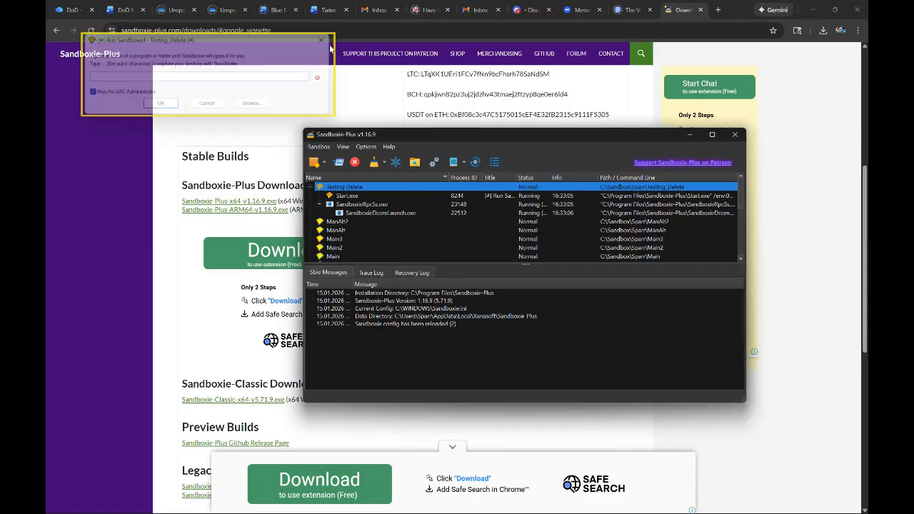
- Remove the "Testing Delete" sandbox together with its content, and confirm the removal
right_click(336, 188)
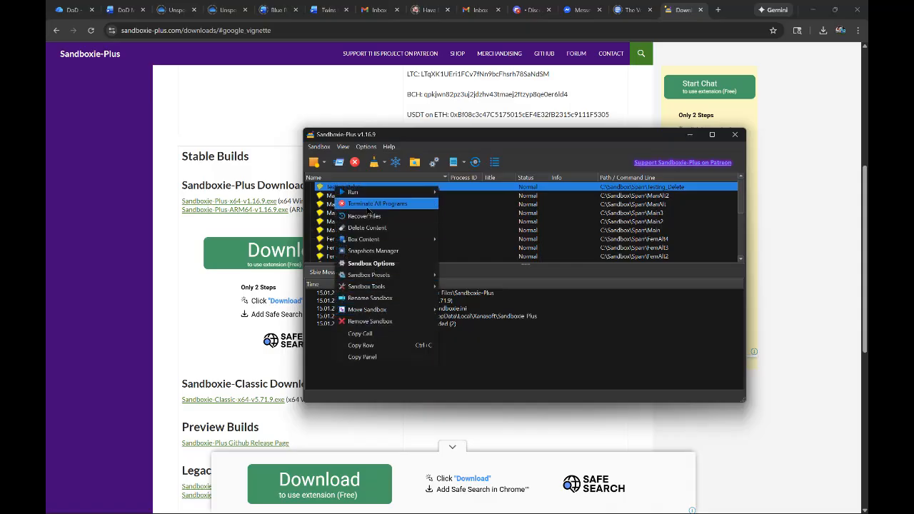
left_click(368, 204)
left_click(546, 290)
right_click(348, 190)
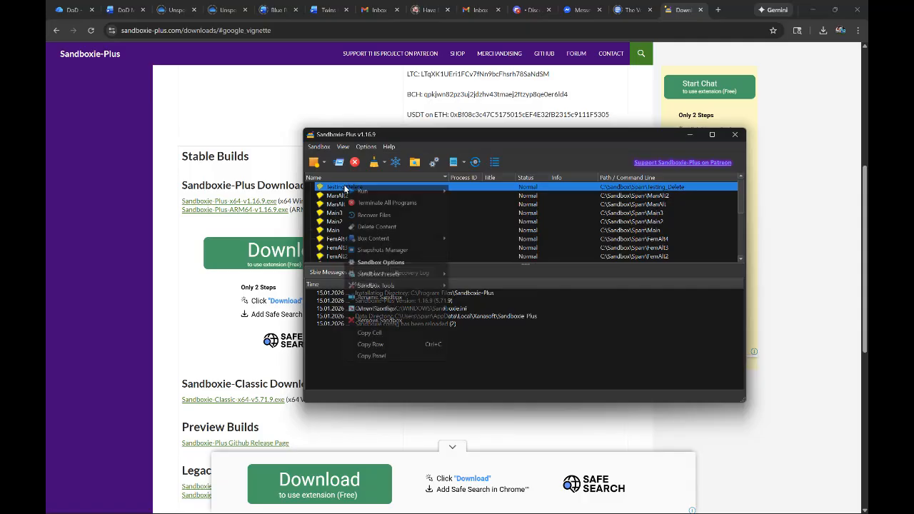
left_click(369, 319)
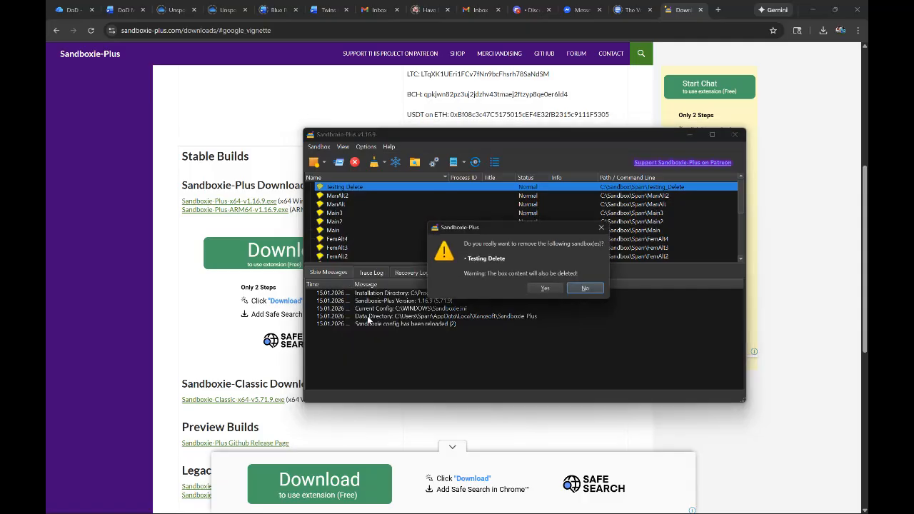
left_click(546, 288)
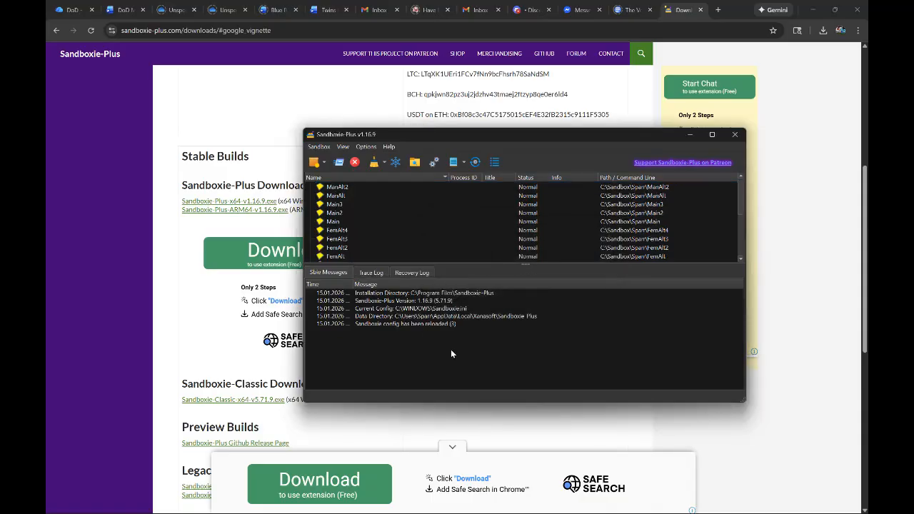
- Open "Run any program sandboxed" for the ManAlt2 box as UAC administrator and choose "C:\Program Files (x86)\Steam\steam.exe" as the program
key("super")
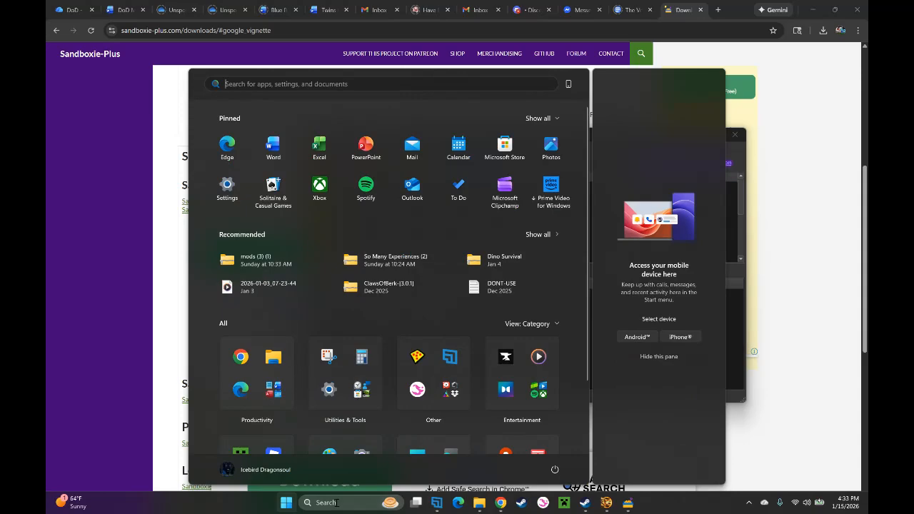
left_click(337, 502)
type("run")
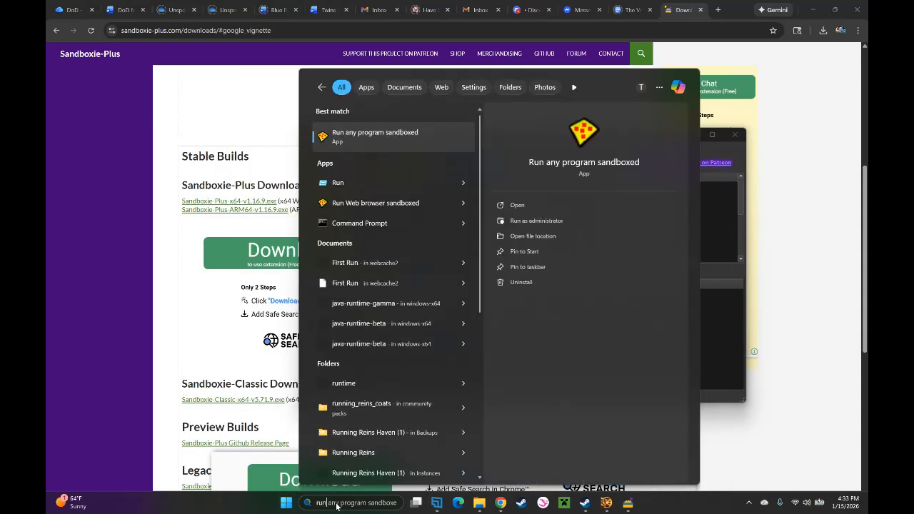
left_click(373, 137)
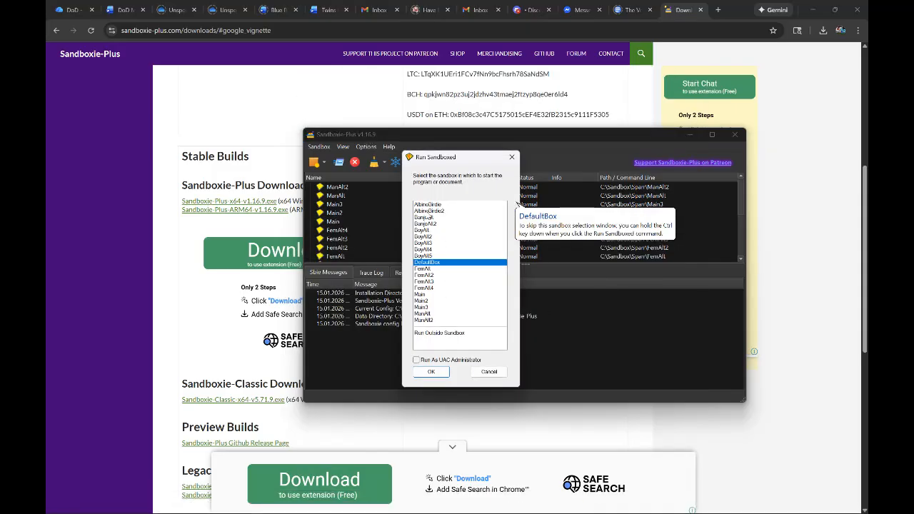
left_click(431, 322)
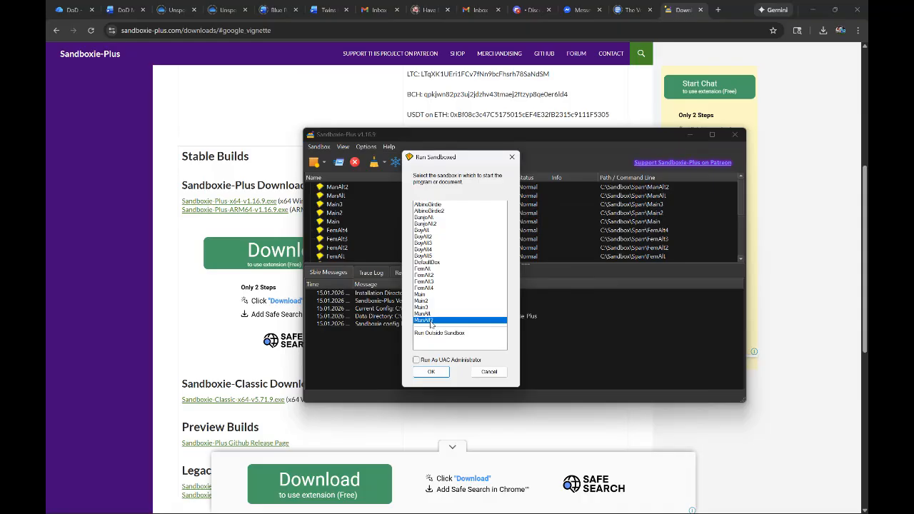
left_click(432, 363)
left_click(430, 372)
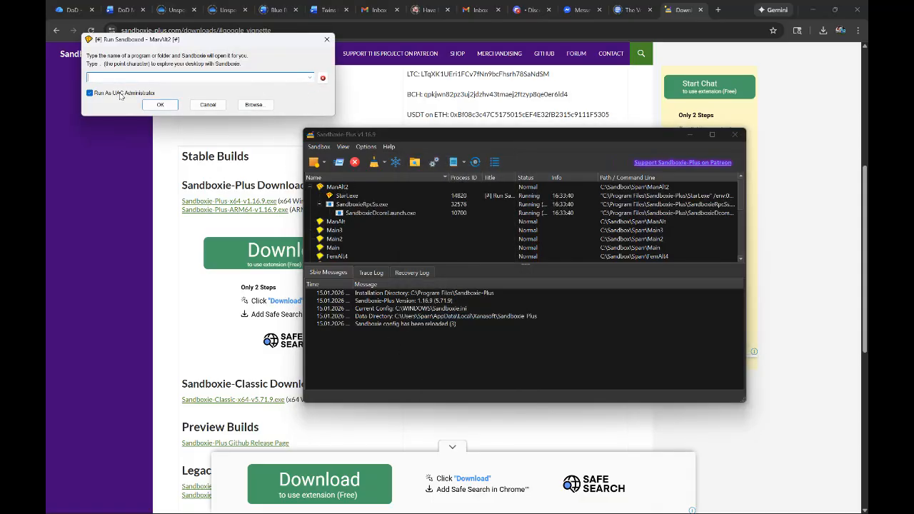
left_click(310, 78)
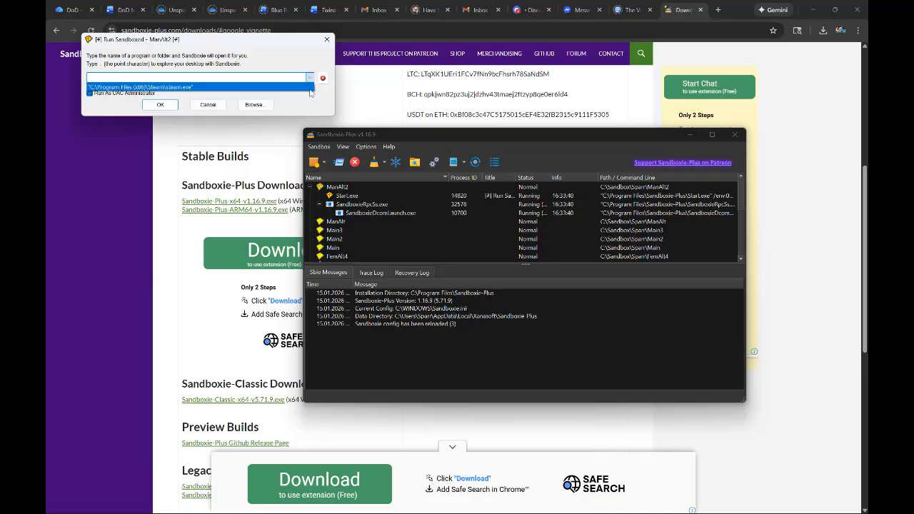
left_click(309, 87)
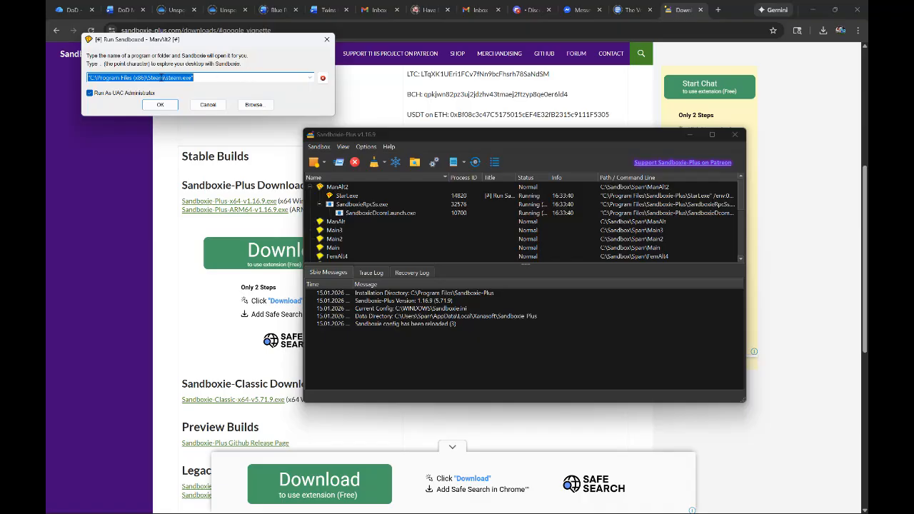
- Examine the steam.exe path noted near the beginning of the DoD Main document
left_click(121, 9)
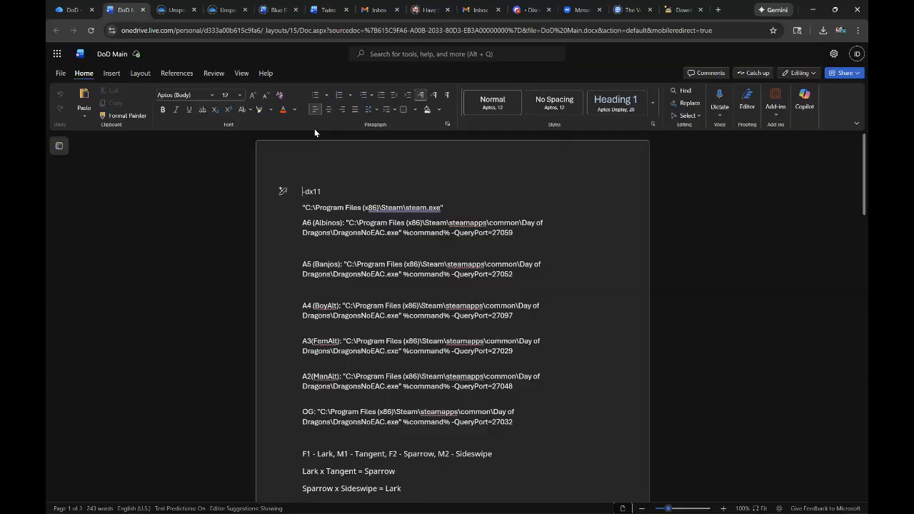
left_click_drag(302, 209, 448, 208)
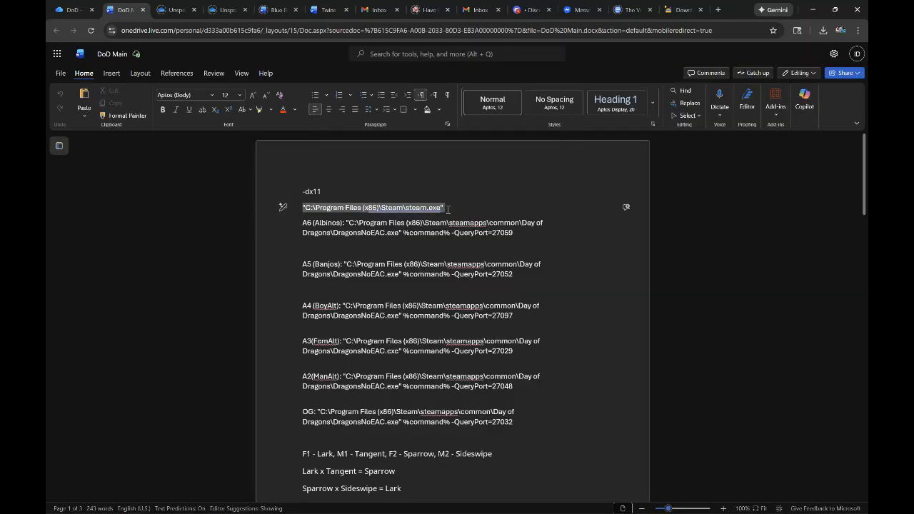
left_click(448, 208)
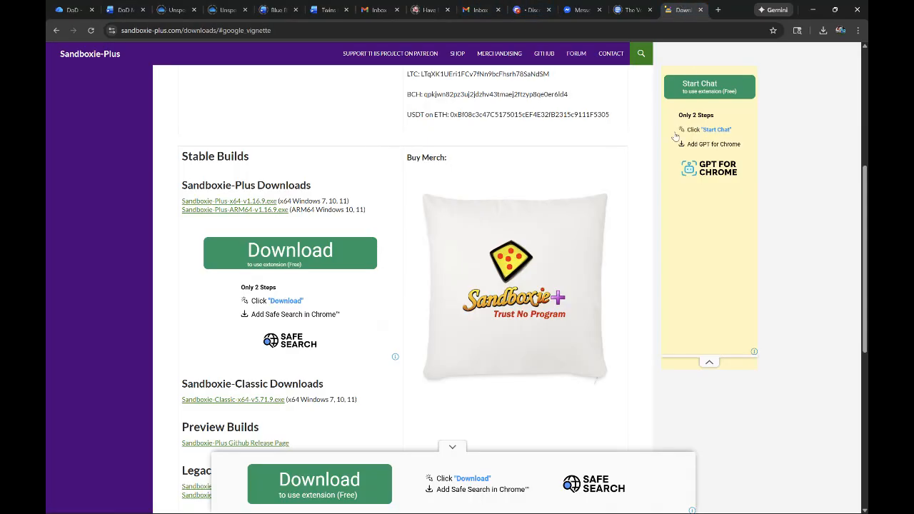
- Return to the Run Sandboxed prompt for ManAlt2 and run Steam as UAC administrator
left_click(682, 10)
key("super")
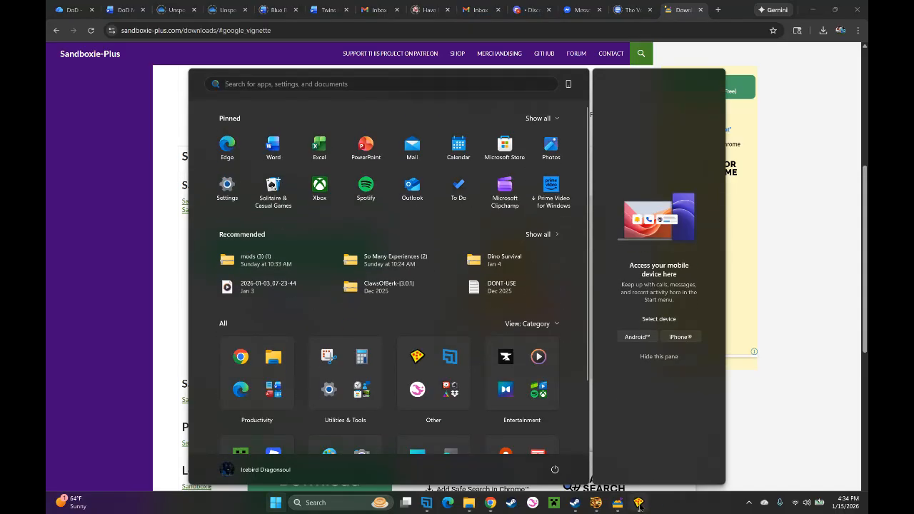
left_click(640, 504)
key("super")
key("super")
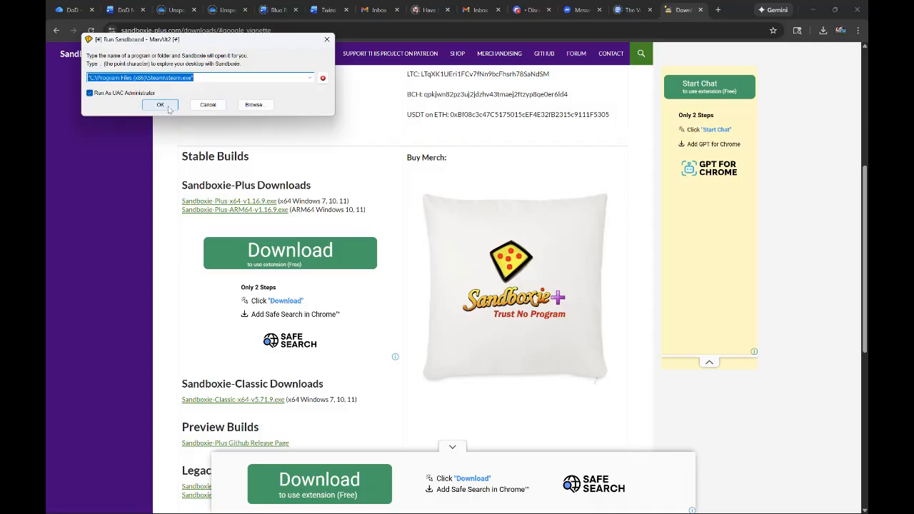
left_click(218, 78)
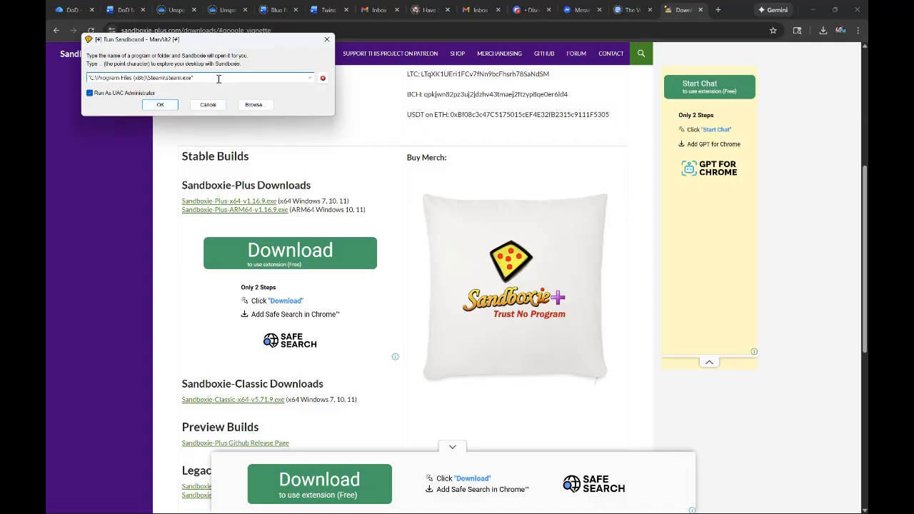
left_click(159, 105)
left_click(159, 106)
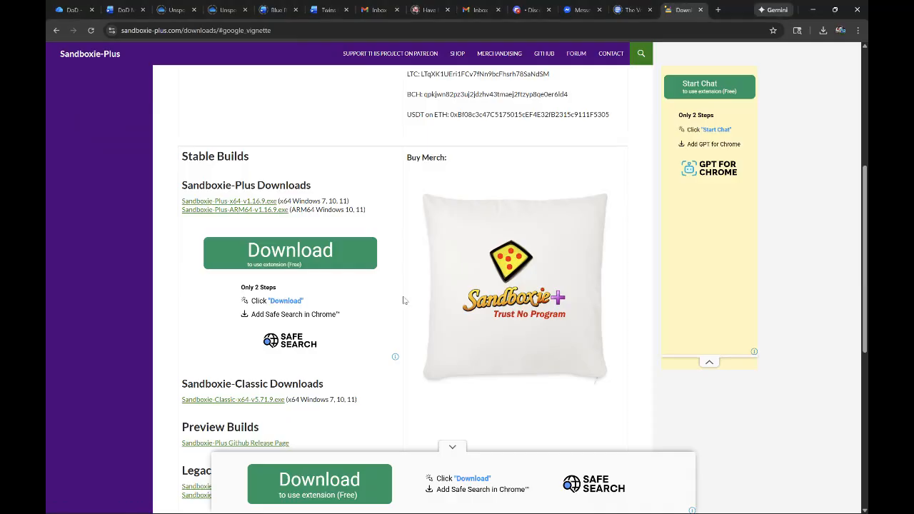
- Close the Sandboxie-Plus downloads page, and bring up the Sandboxie-Plus window to close it
left_click(119, 6)
left_click(701, 9)
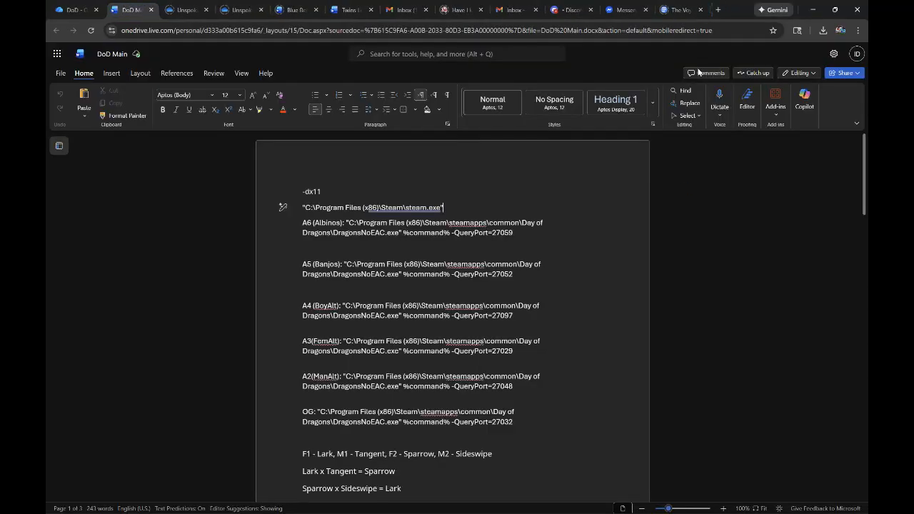
key("super")
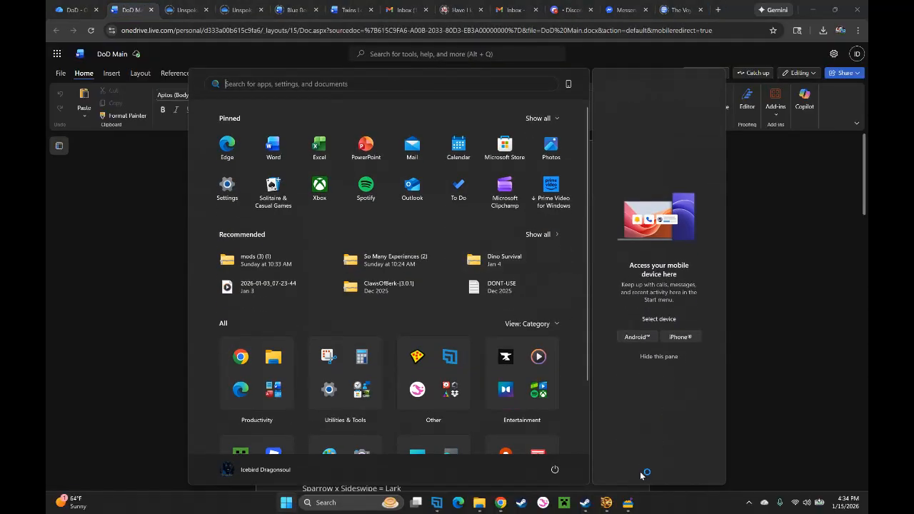
left_click(629, 510)
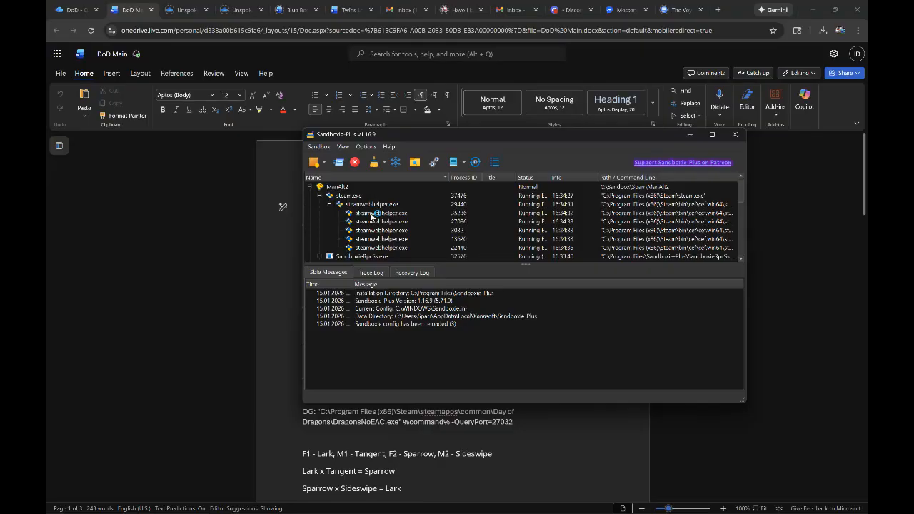
left_click(735, 135)
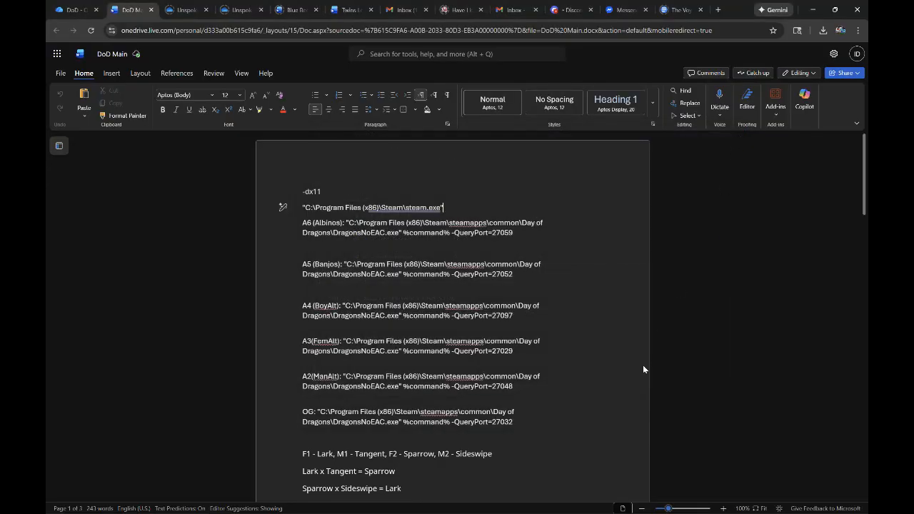
key("super")
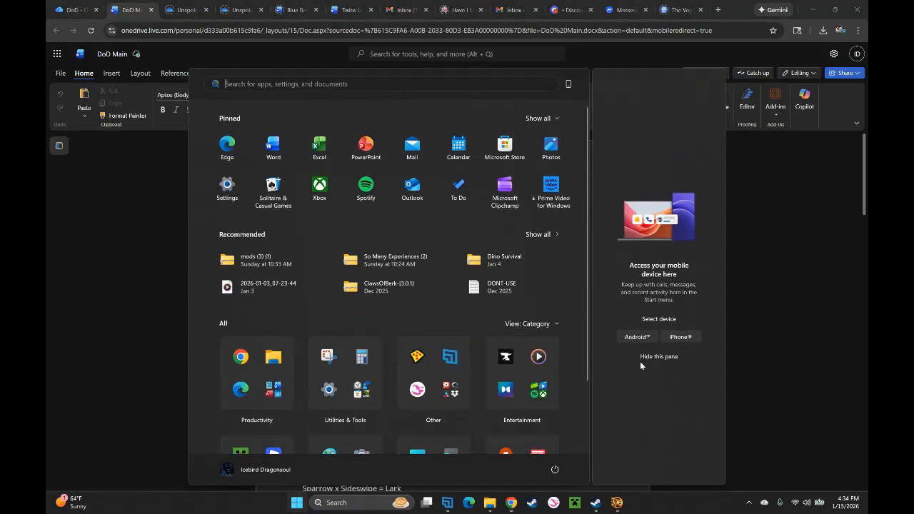
left_click(795, 404)
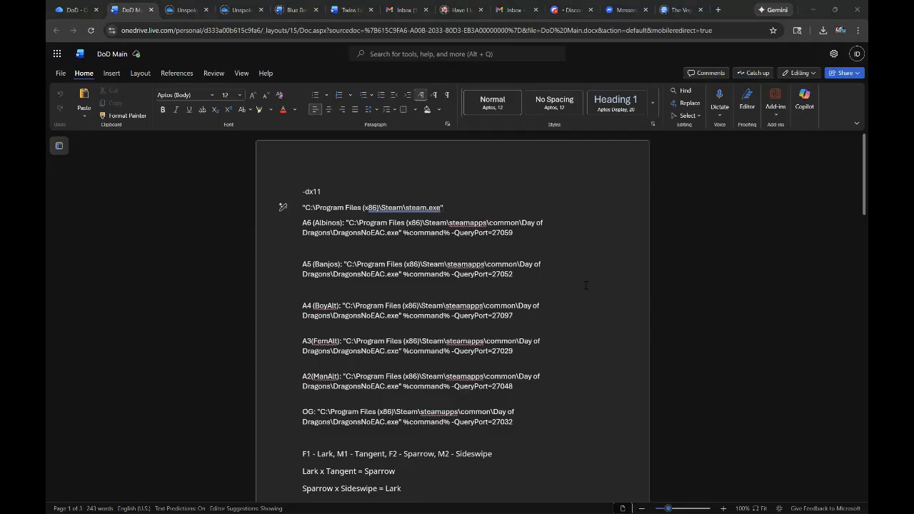
key("super")
key("super")
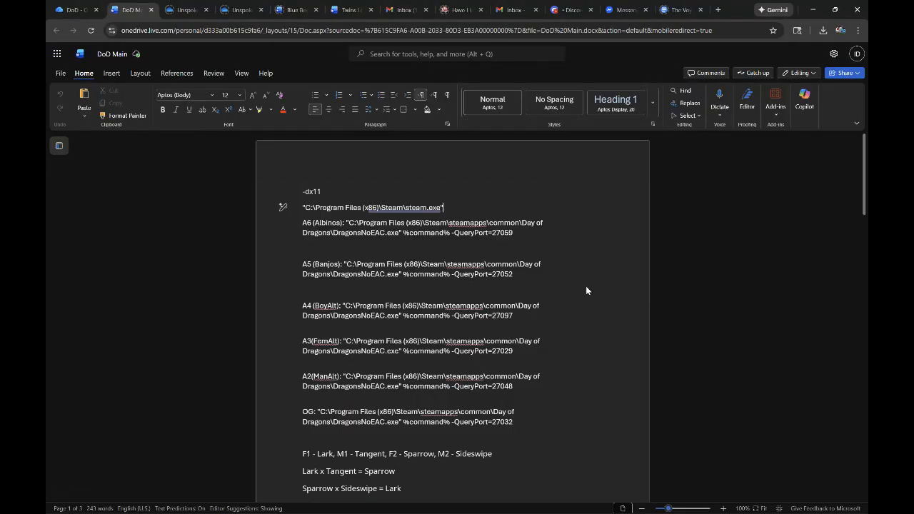
key("super")
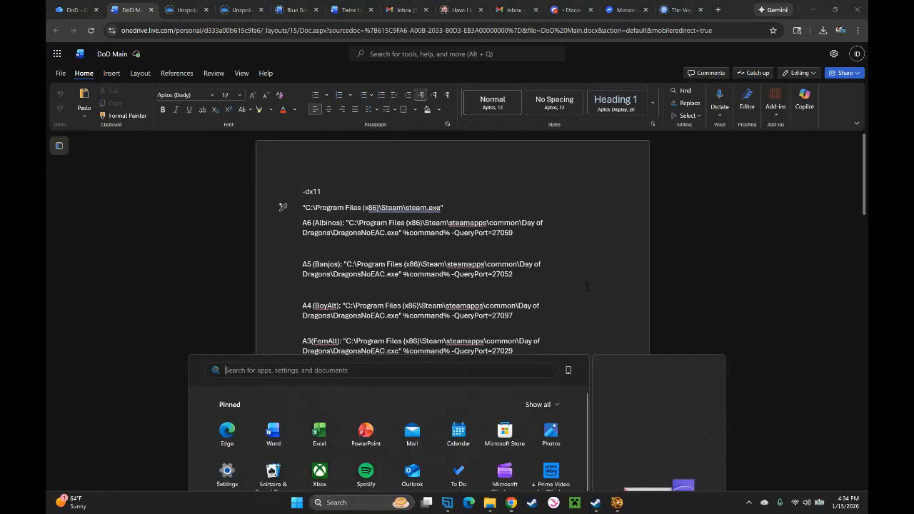
key("super")
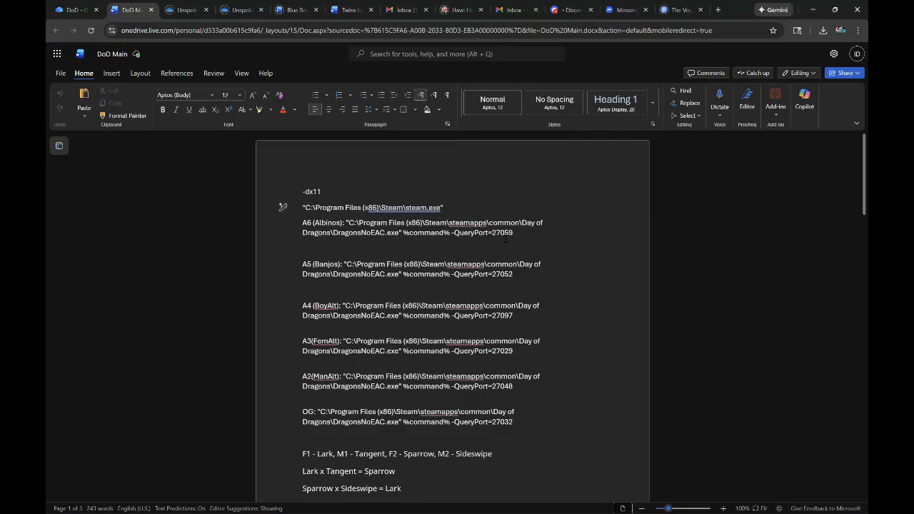
key("super")
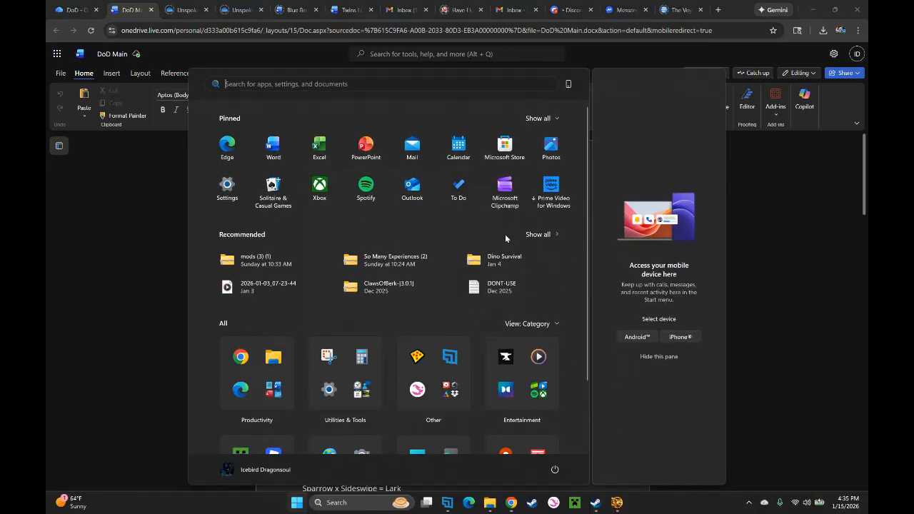
left_click(738, 397)
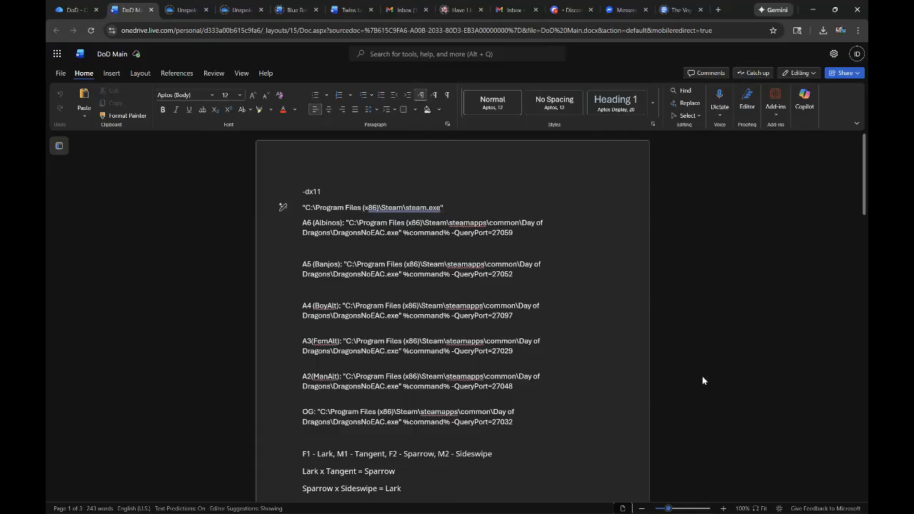
key("super")
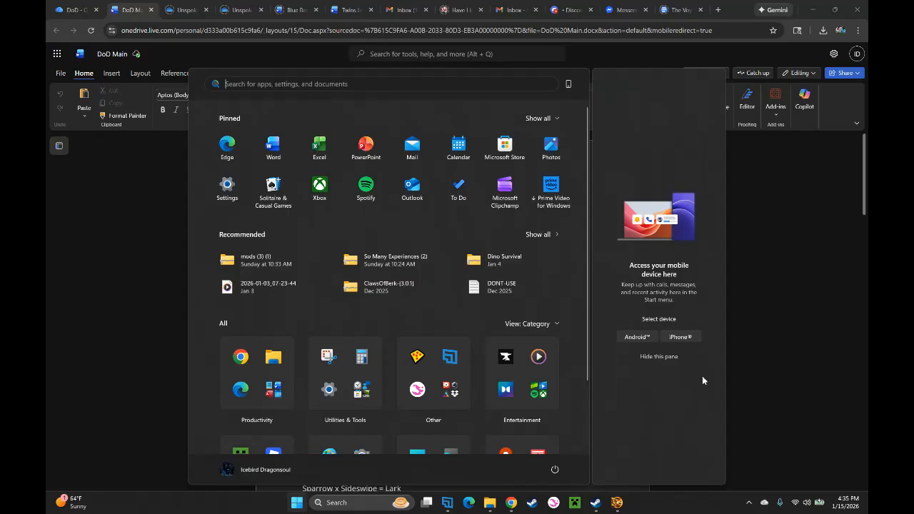
- Switch to the sandboxed Steam window, sign in with the first listed account, and open the game library
key("super")
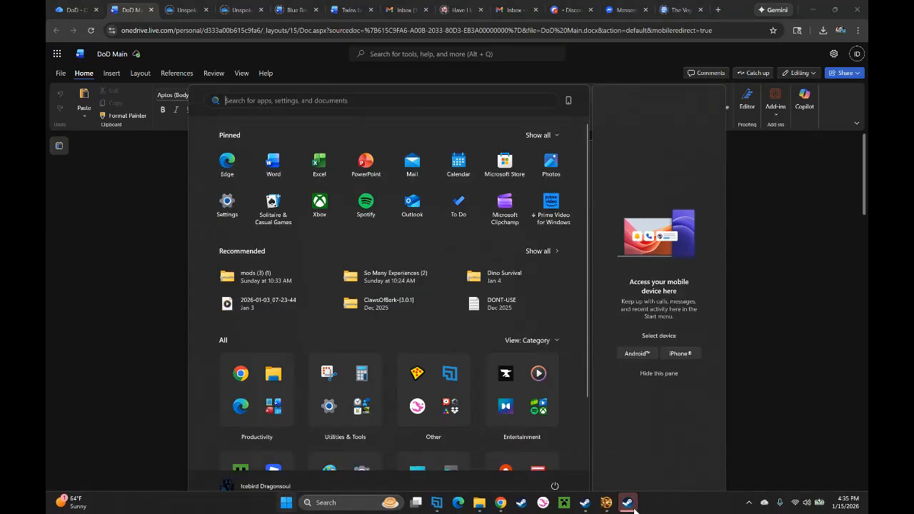
left_click(629, 503)
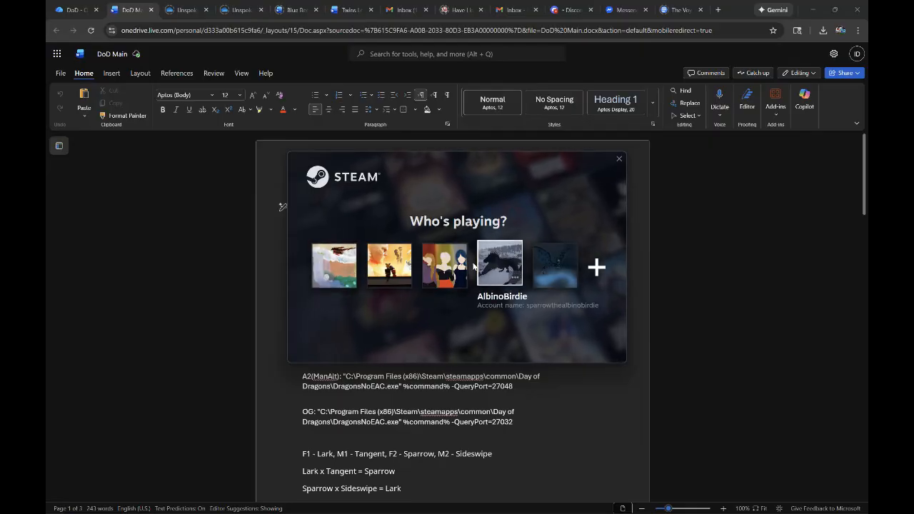
left_click(321, 261)
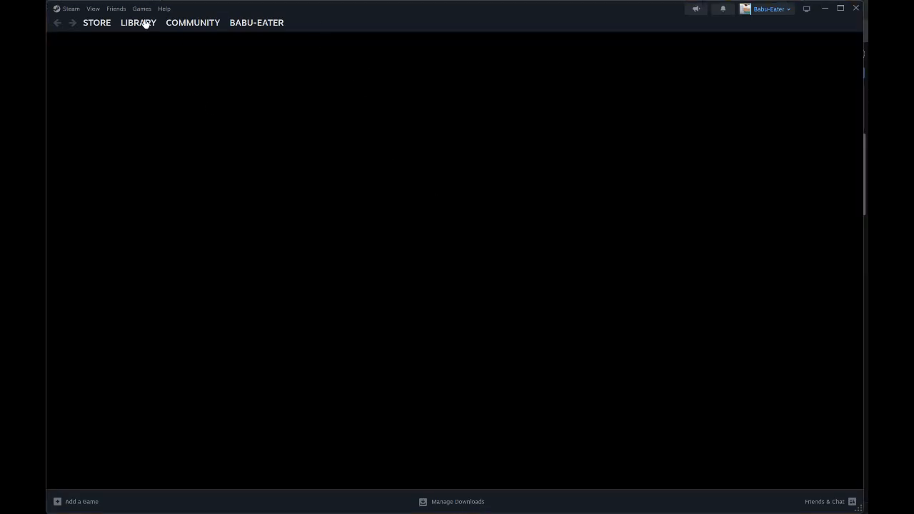
left_click(145, 24)
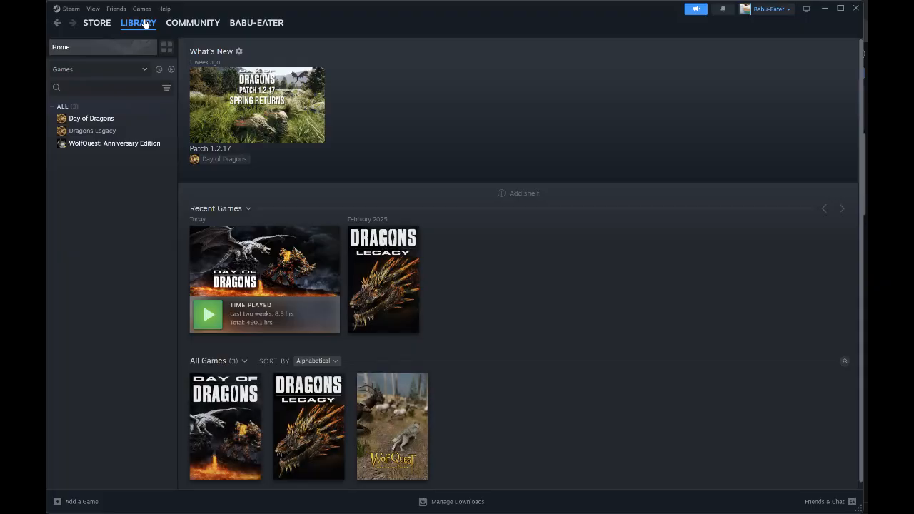
- Open the Day of Dragons properties and examine its launch options through to the last digits of the QueryPort value
left_click(113, 120)
right_click(105, 119)
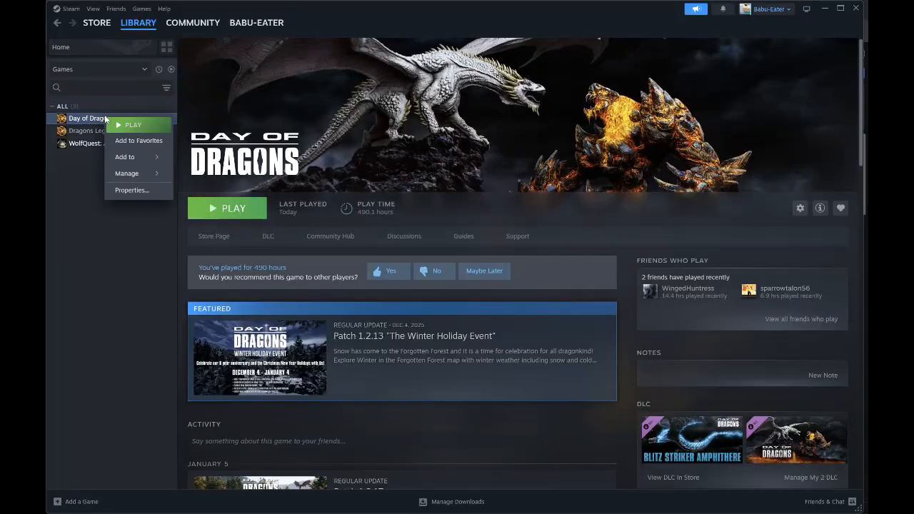
left_click(136, 190)
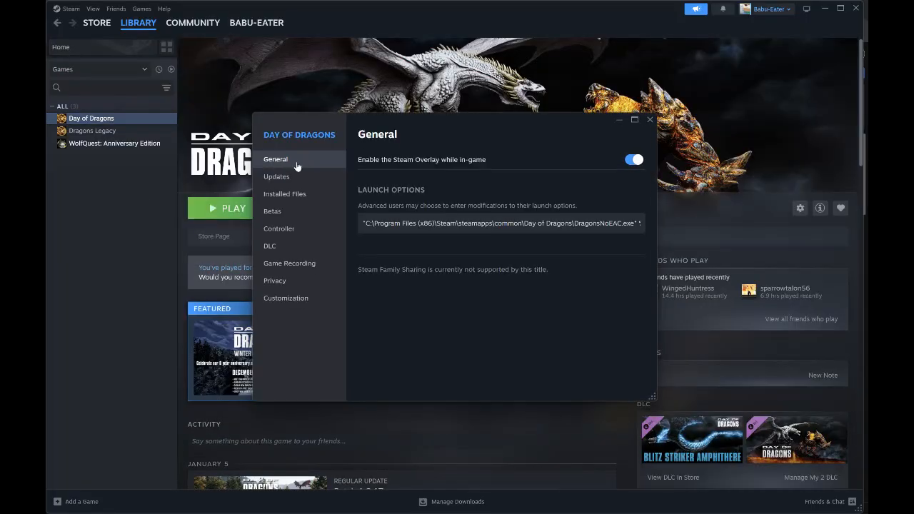
left_click_drag(365, 224, 635, 224)
left_click(629, 223)
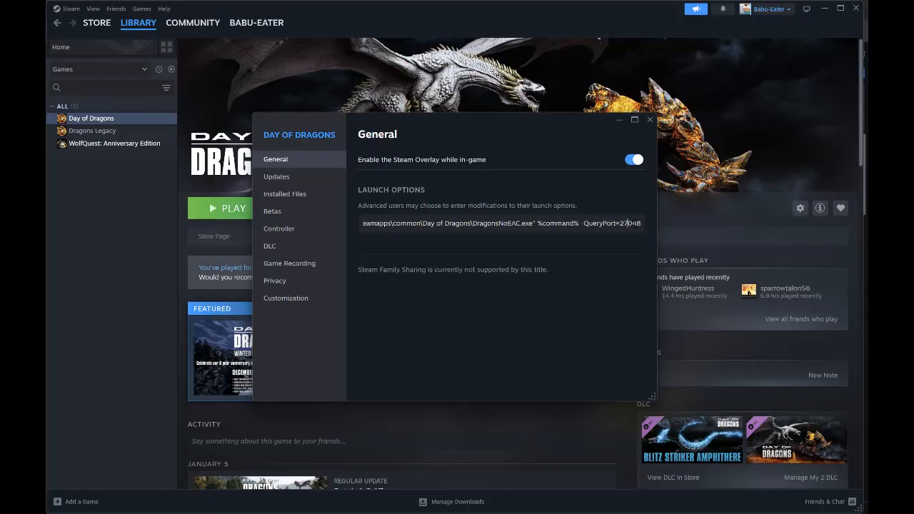
left_click_drag(631, 223, 641, 224)
left_click(724, 107)
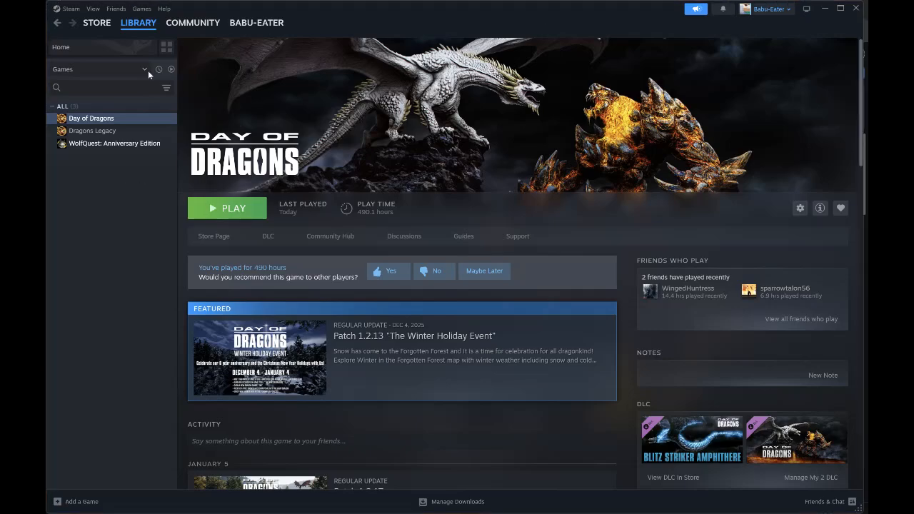
- Reopen the Day of Dragons properties, examine the DragonsNoEAC.exe path in the launch options, and close the properties
right_click(117, 120)
left_click(146, 191)
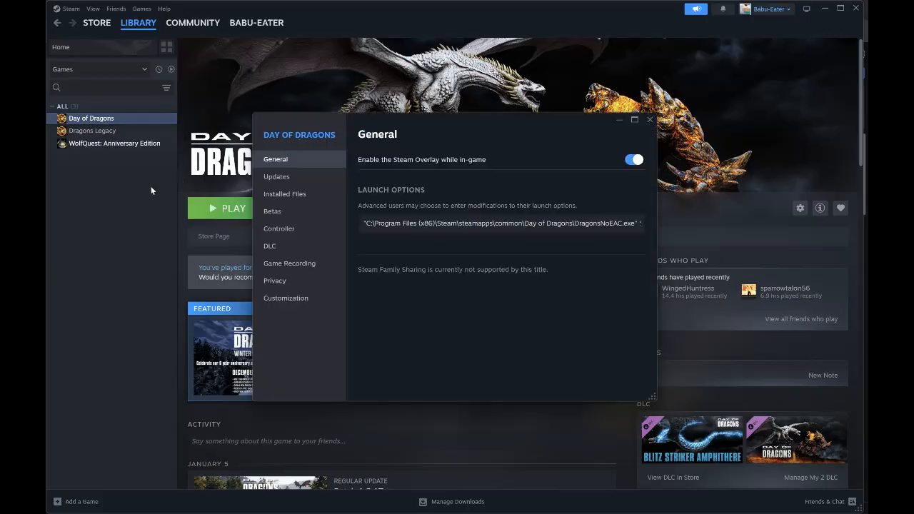
left_click_drag(395, 223, 584, 223)
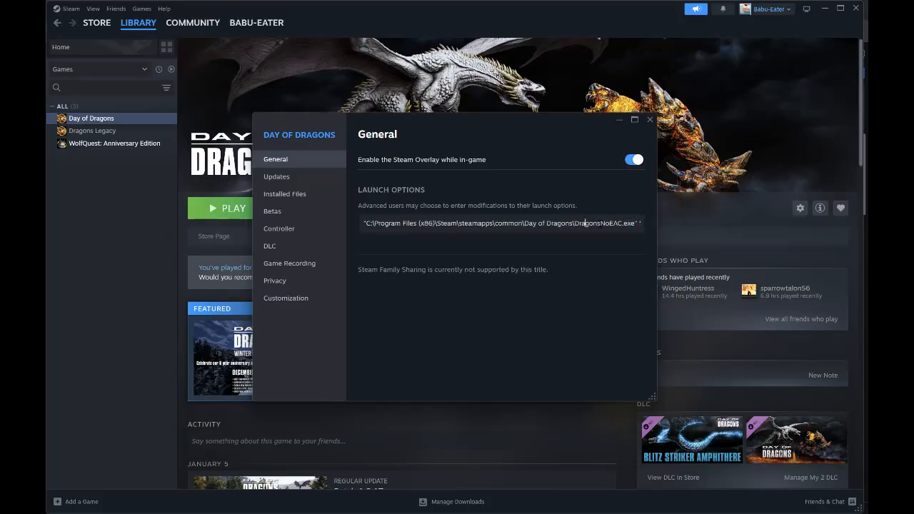
left_click(650, 120)
- Switch to the DoD Main document in Chrome and examine the QueryPort number of the A6 (Albinos) launch line
key("super")
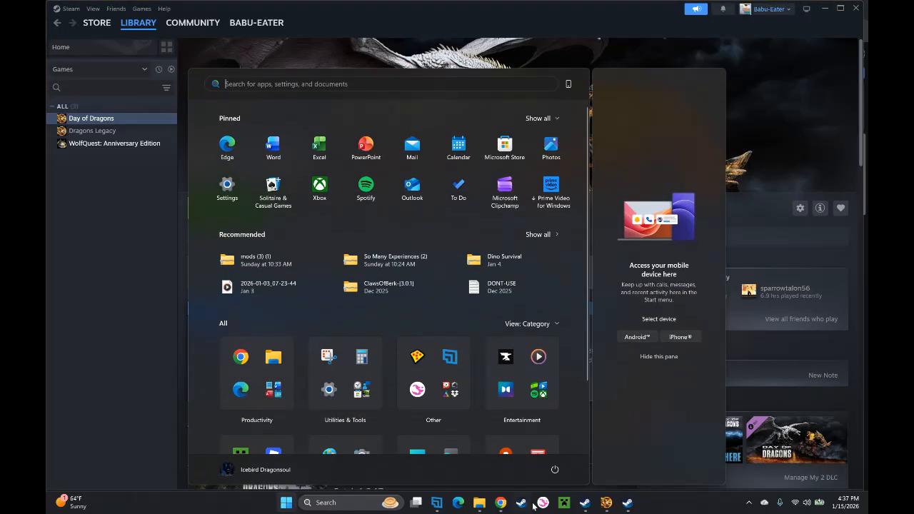
left_click(503, 506)
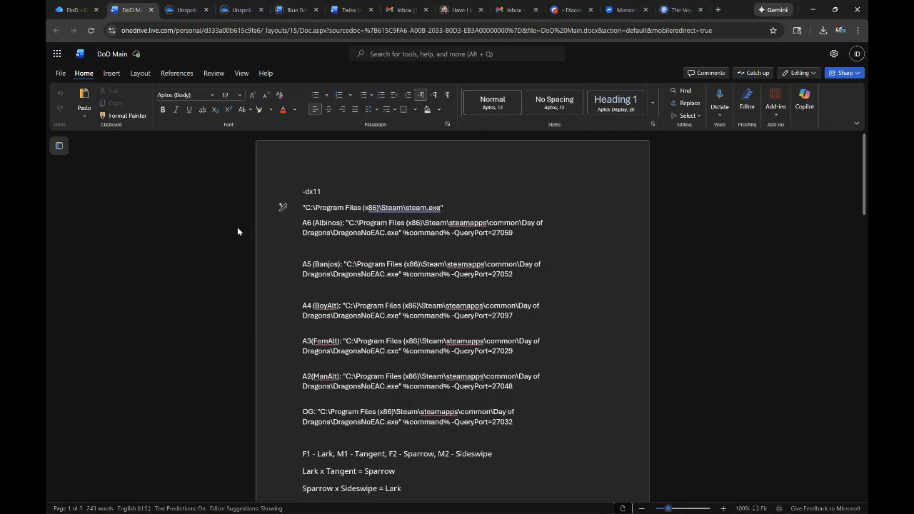
left_click(511, 232)
left_click_drag(507, 235, 505, 234)
left_click(565, 237)
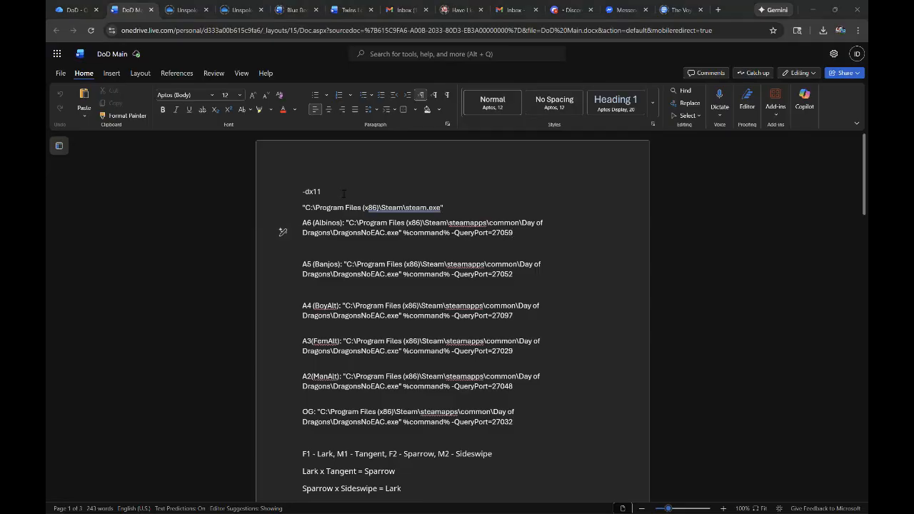
- Preview the running Dragons and sandboxed Steam windows, and return to the DoD Main document
key("super")
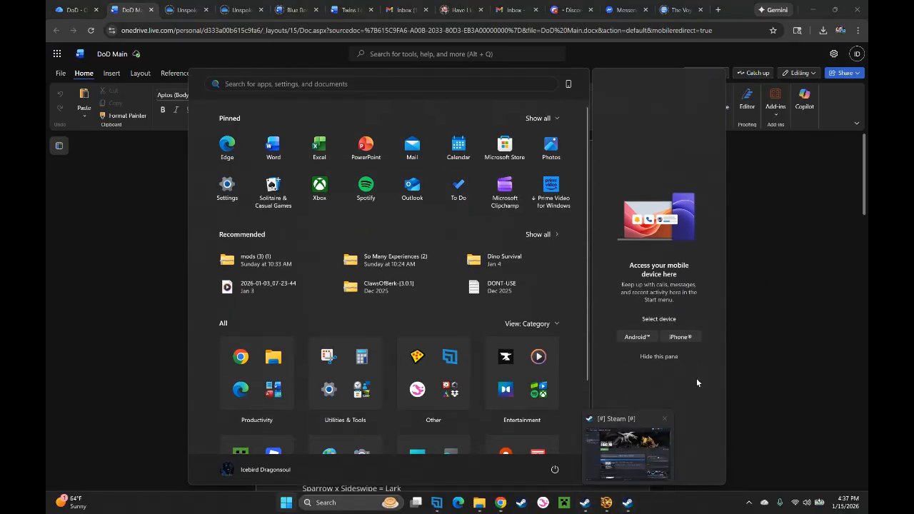
left_click(747, 295)
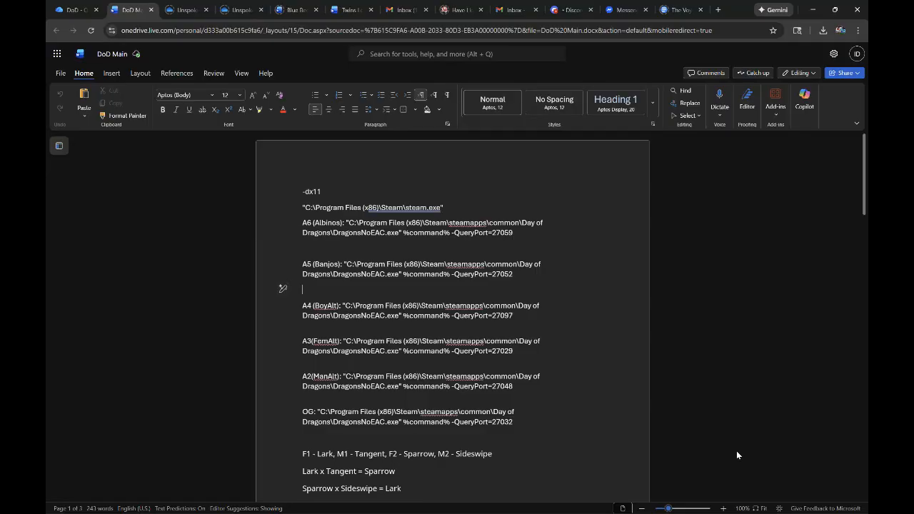
key("super")
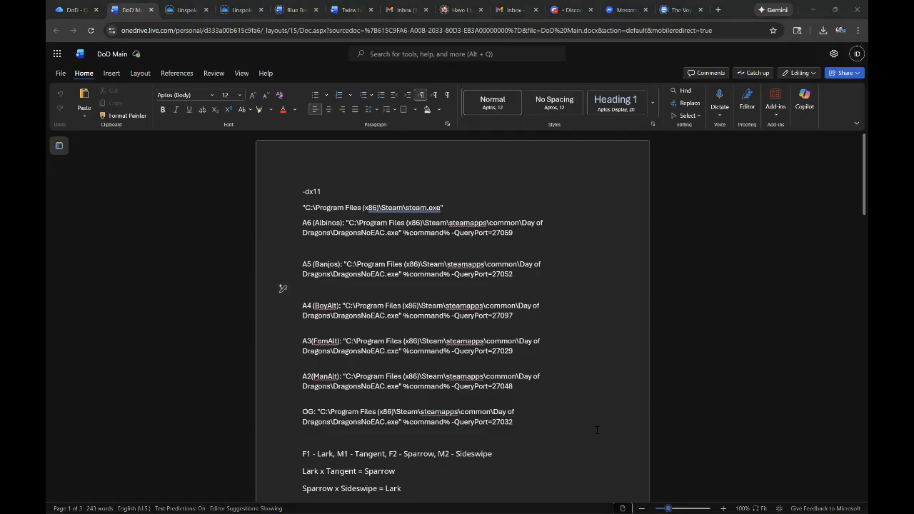
mouse_move(627, 502)
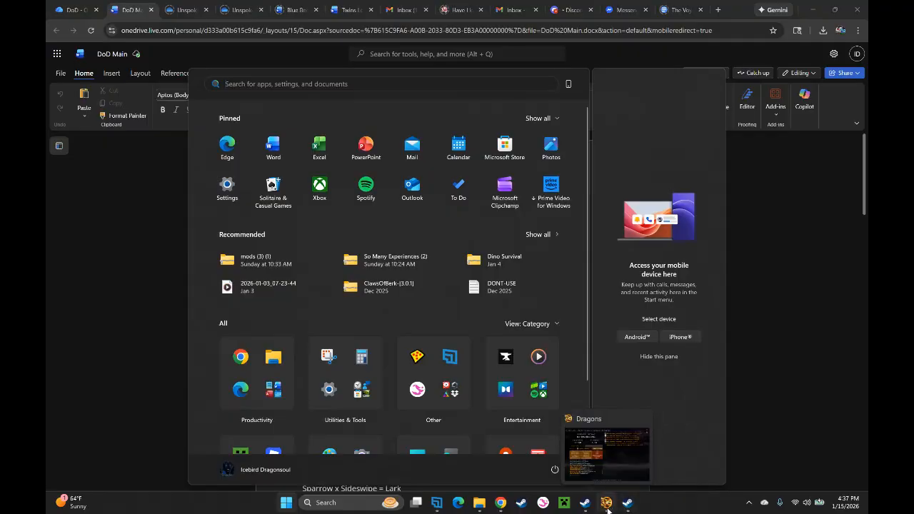
mouse_move(586, 510)
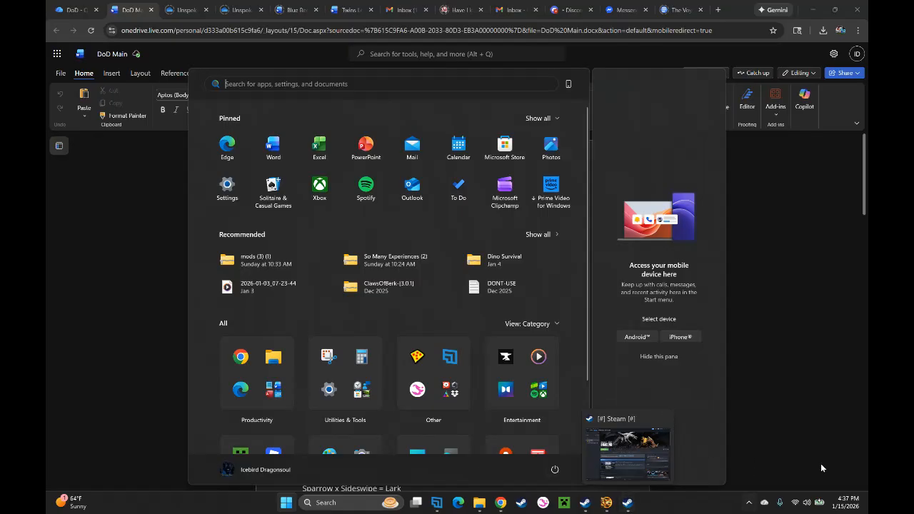
left_click(799, 368)
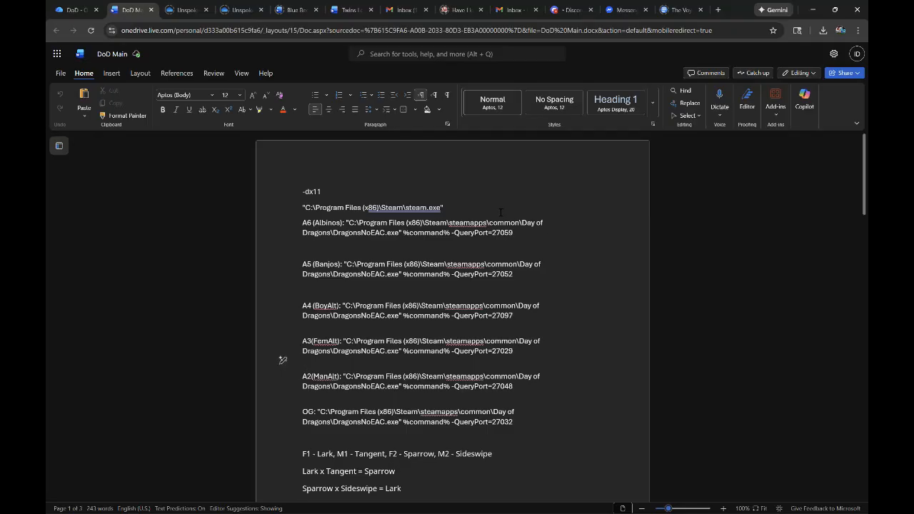
- Select the -dx11 launch option on the first line of the DoD Main document
left_click(281, 191)
left_click(318, 191)
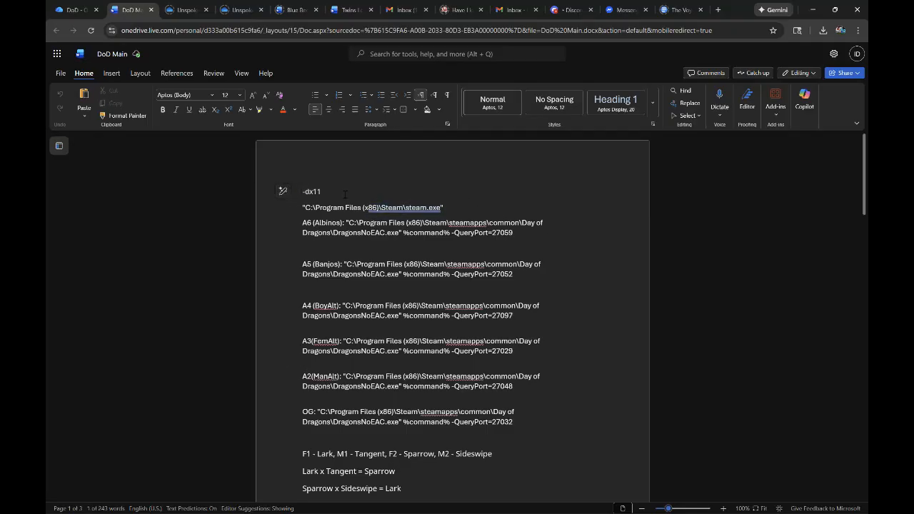
left_click_drag(328, 193, 304, 194)
left_click(330, 190)
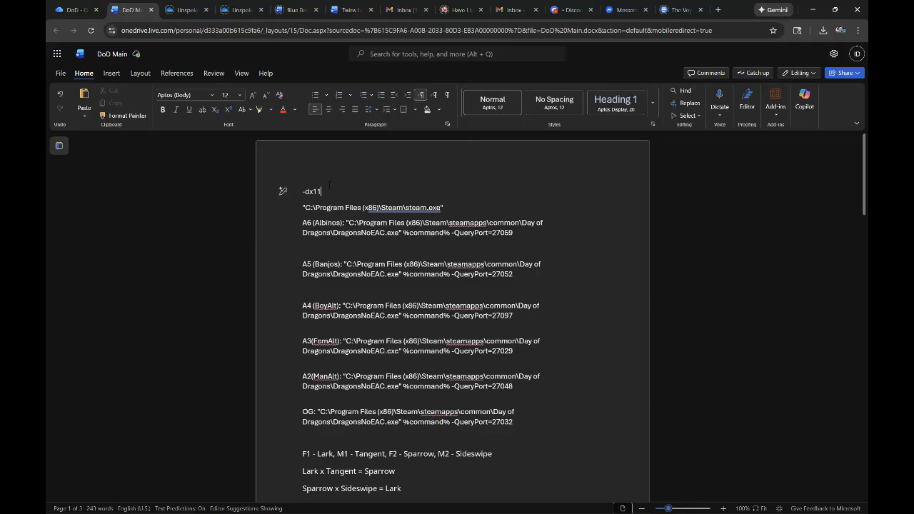
left_click_drag(325, 192, 300, 193)
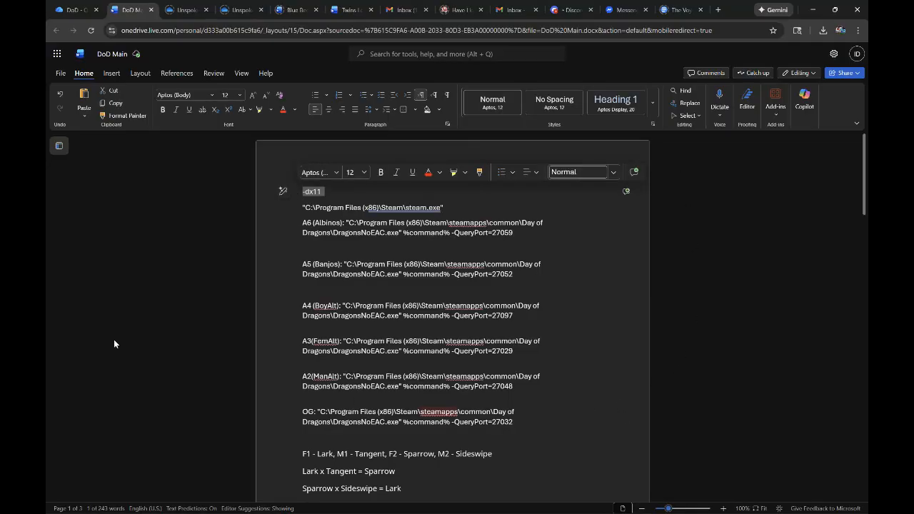
- Switch to the sandboxed Steam window, select the launch options text in the Day of Dragons properties, and close the properties
key("super")
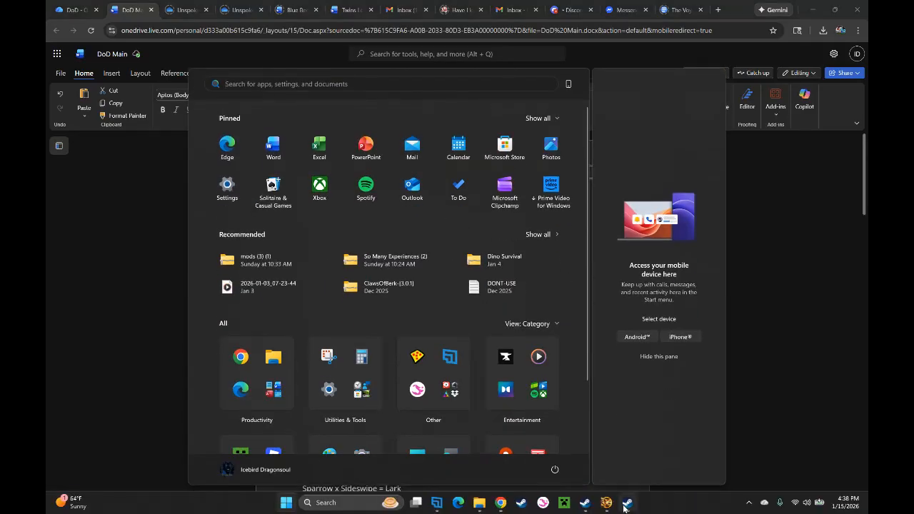
left_click(627, 504)
right_click(102, 118)
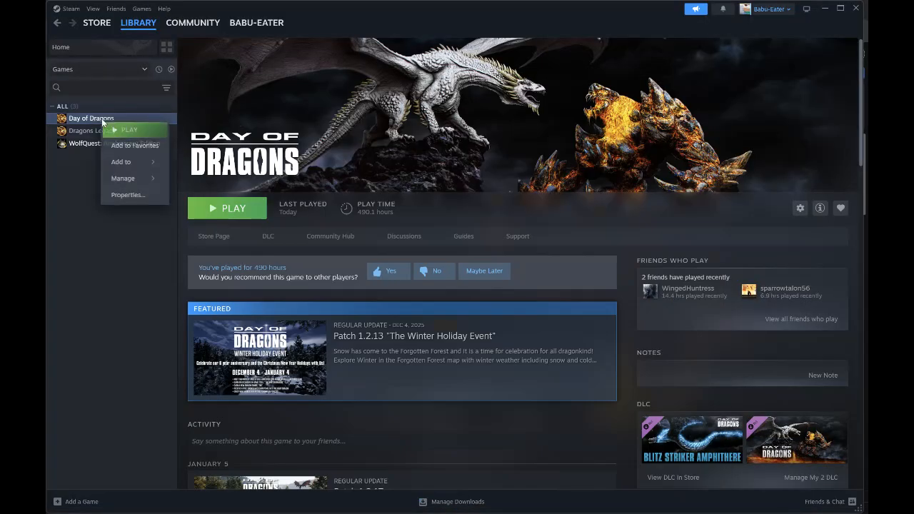
left_click(126, 194)
left_click_drag(419, 223, 716, 213)
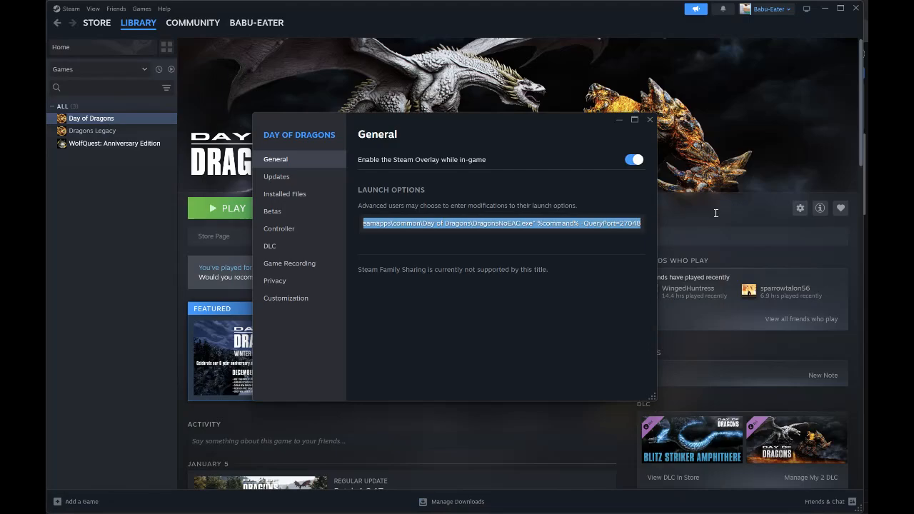
left_click(650, 119)
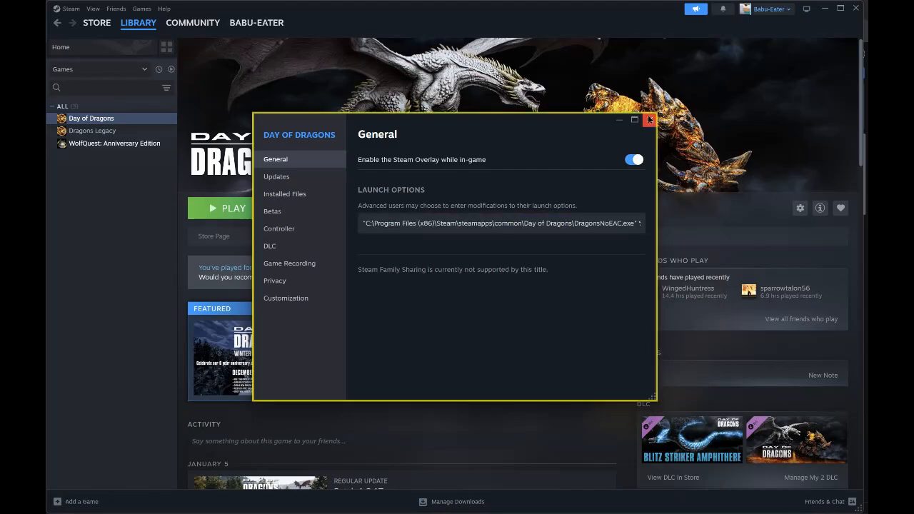
- Return to the DoD Main document in Chrome to review the launch option lines for each account
key("super")
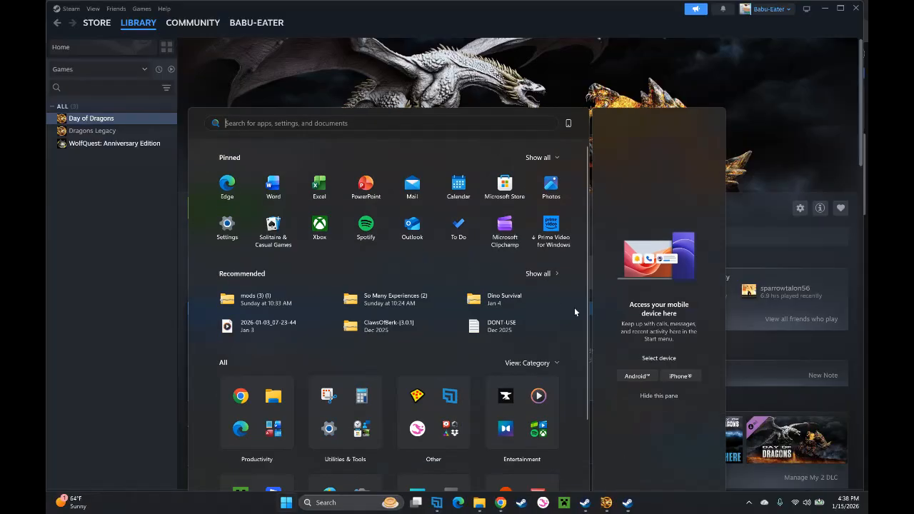
mouse_move(492, 507)
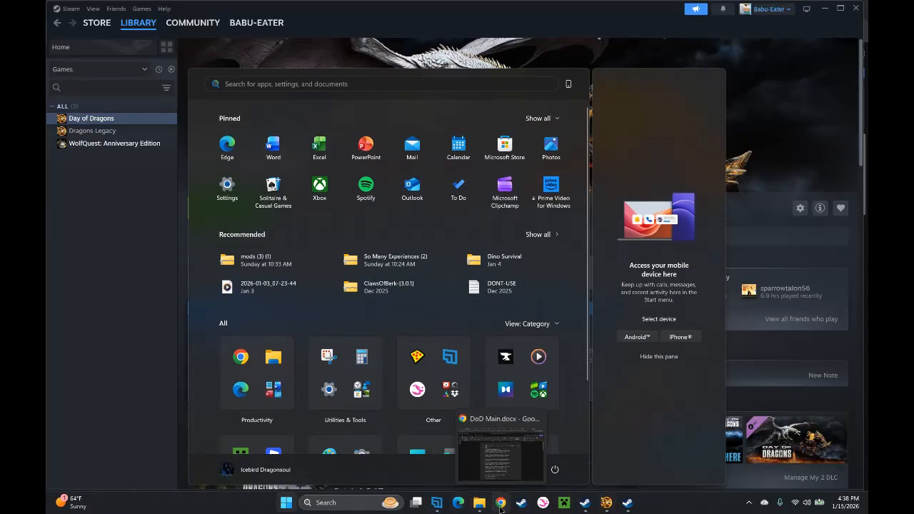
left_click(504, 472)
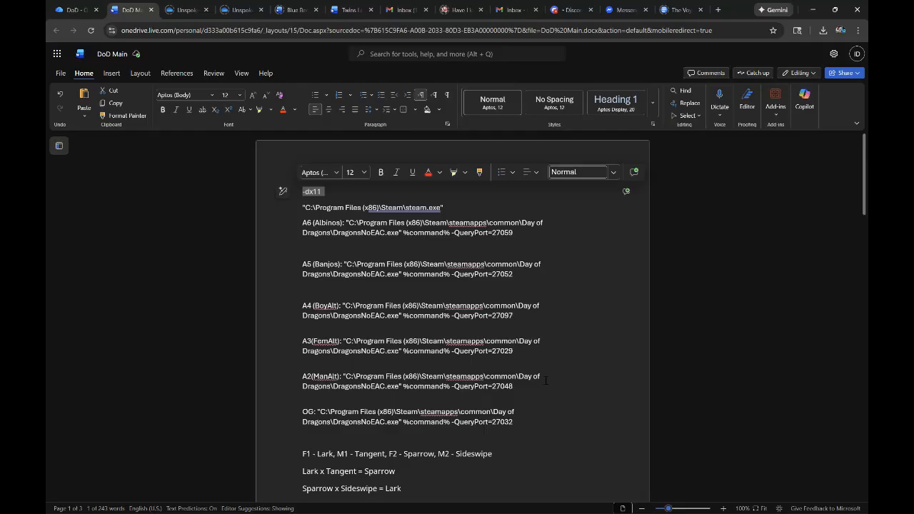
key("super")
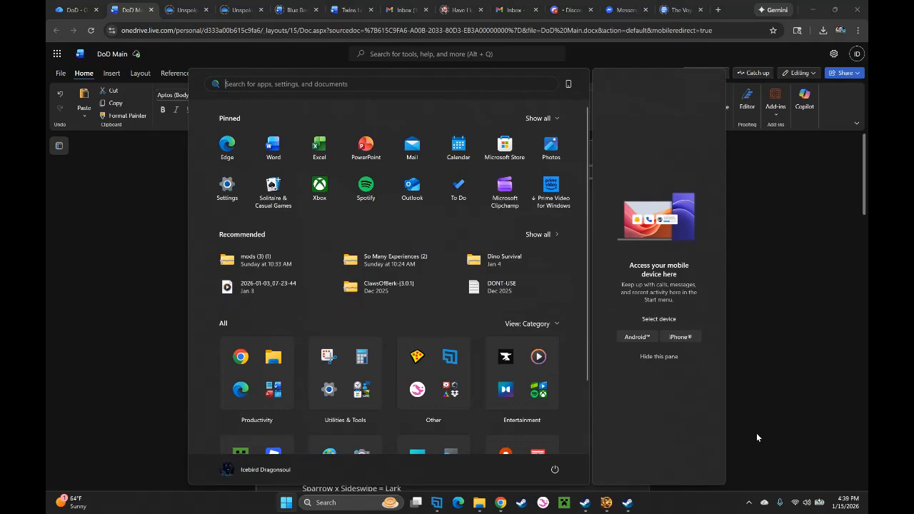
mouse_move(440, 510)
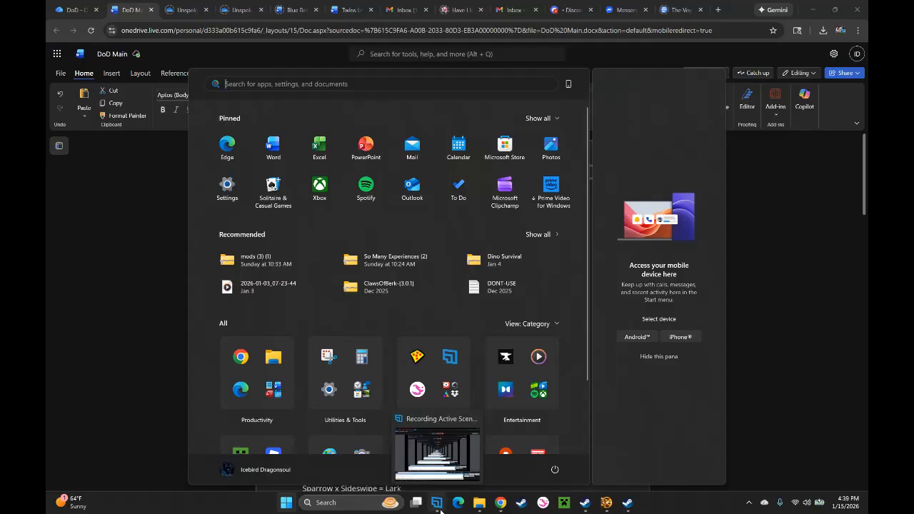